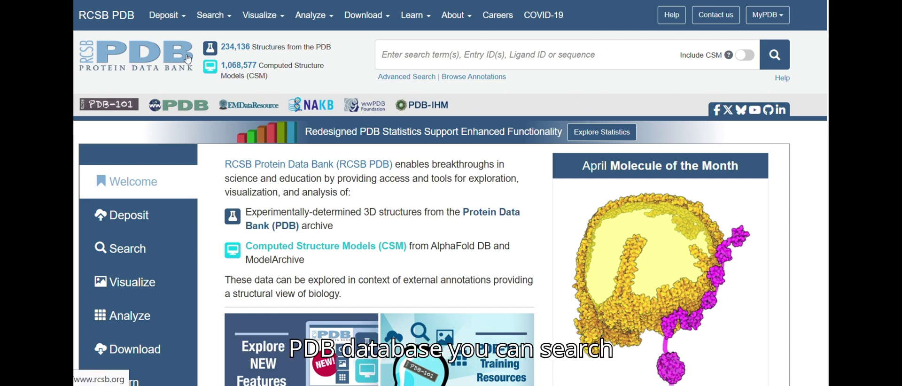
Step: Run an RCSB PDB full-text search for 'covid 19', correcting the mistyped 'covid 1' query
click(436, 62)
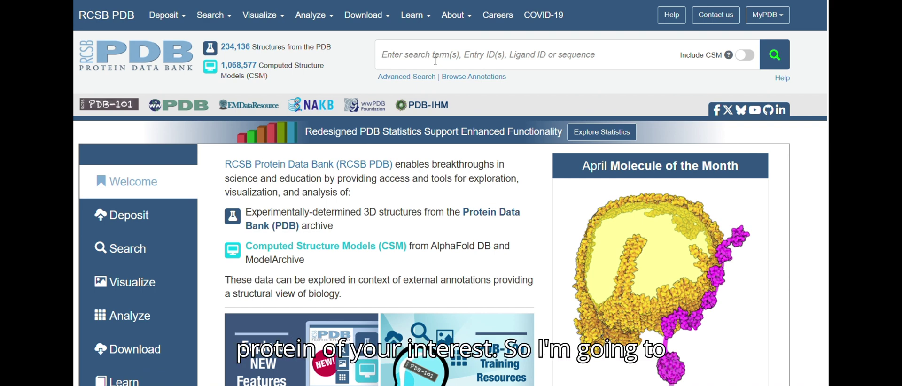
text(co)
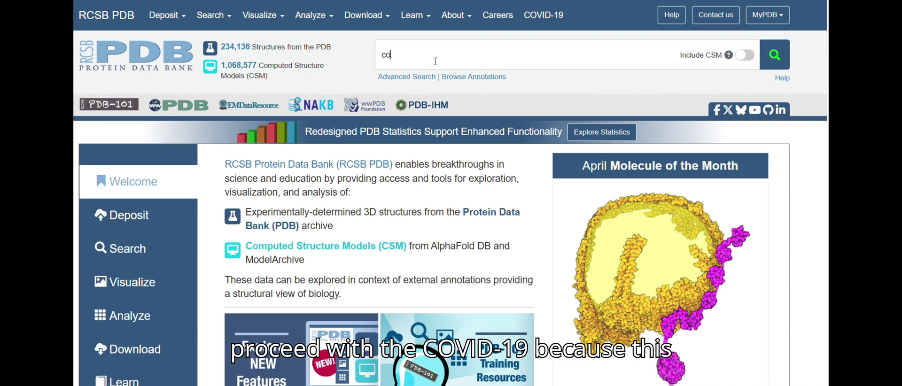
text(vid)
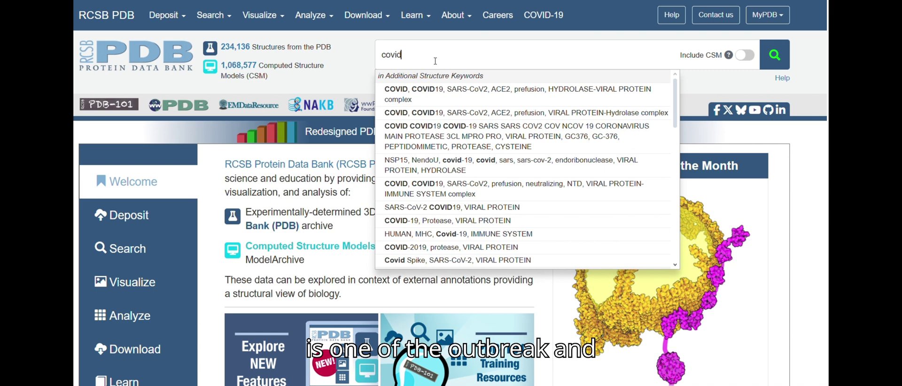
text( 1)
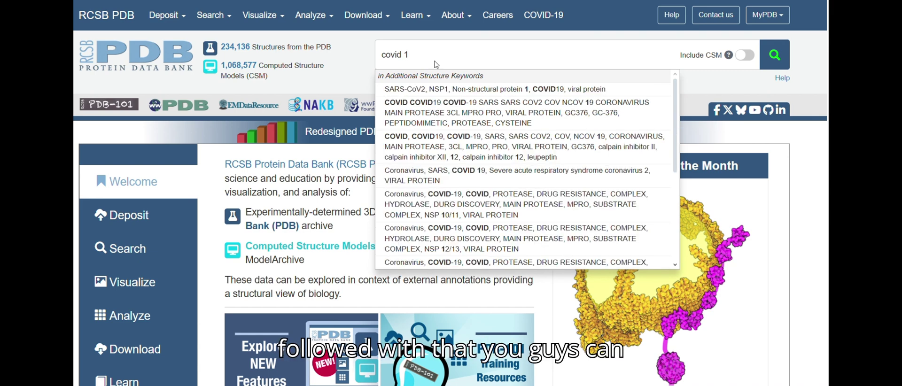
key(Return)
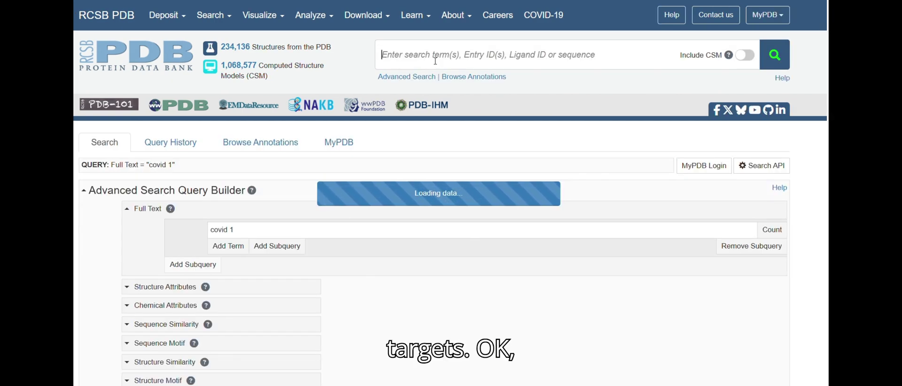
click(435, 62)
text(covid 19)
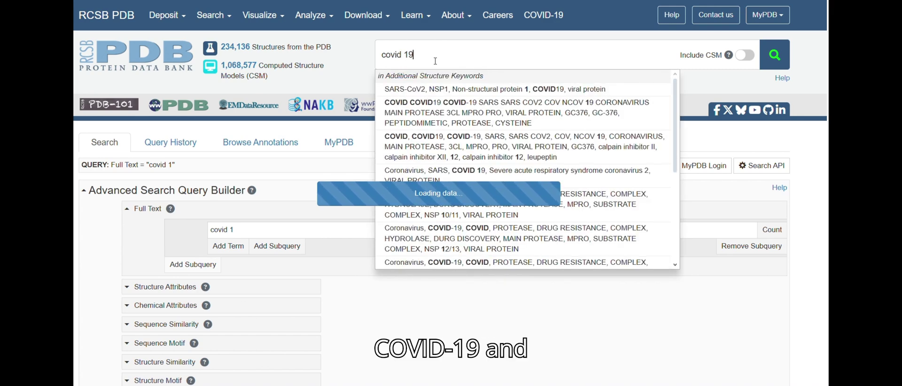
key(Return)
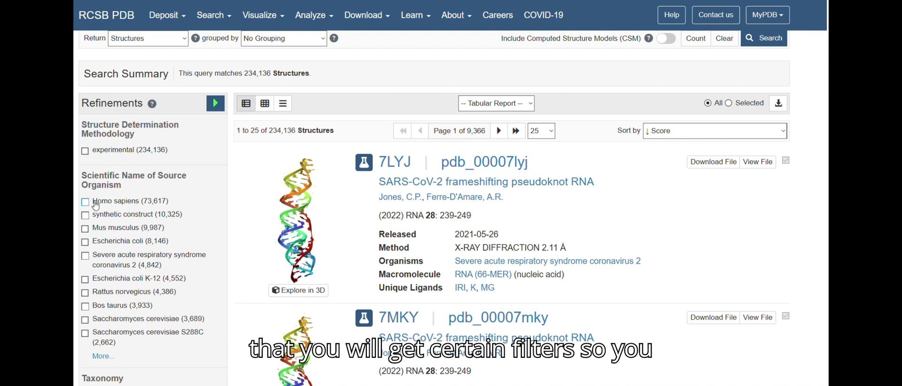
Step: Tick the Homo sapiens source organism and X-RAY DIFFRACTION method refinements
click(86, 202)
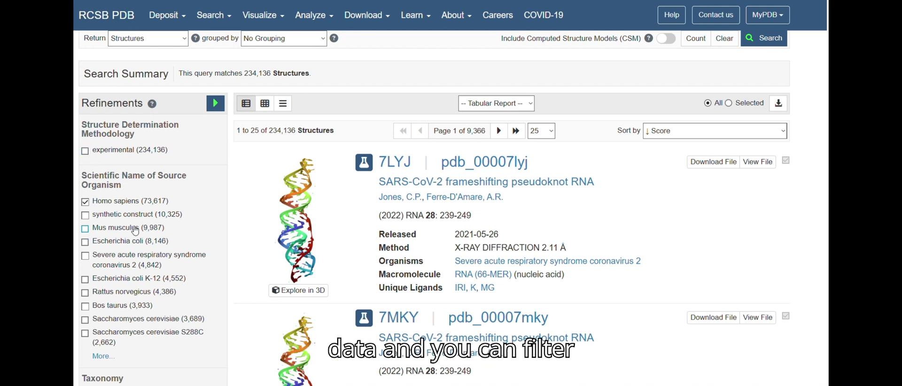
scroll(135, 230, down, 5)
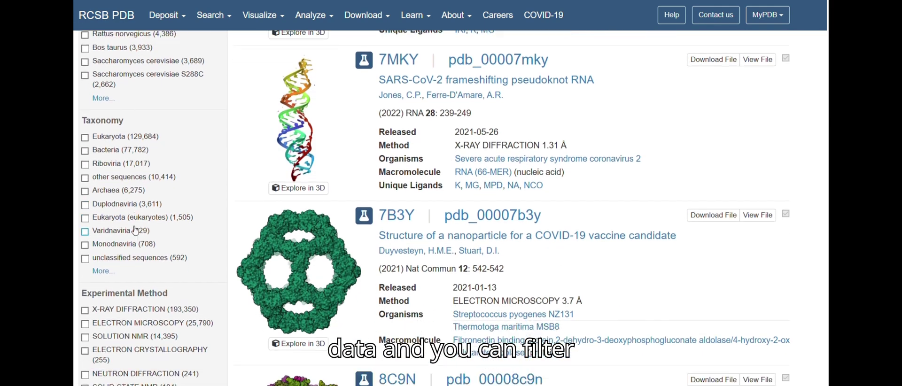
scroll(136, 230, down, 2)
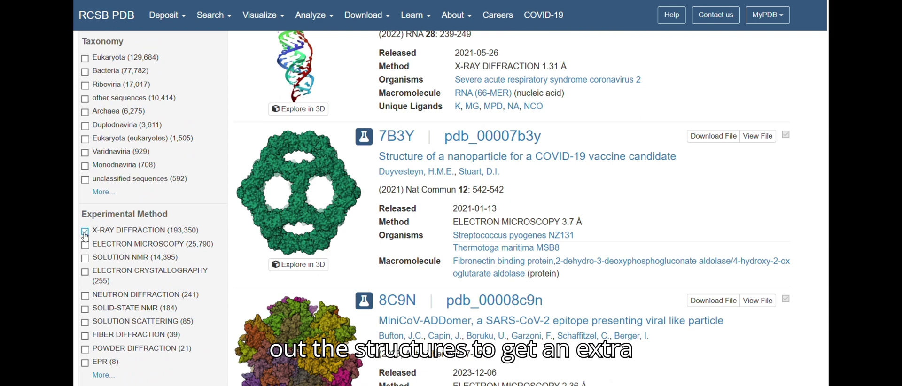
click(85, 231)
scroll(85, 237, down, 4)
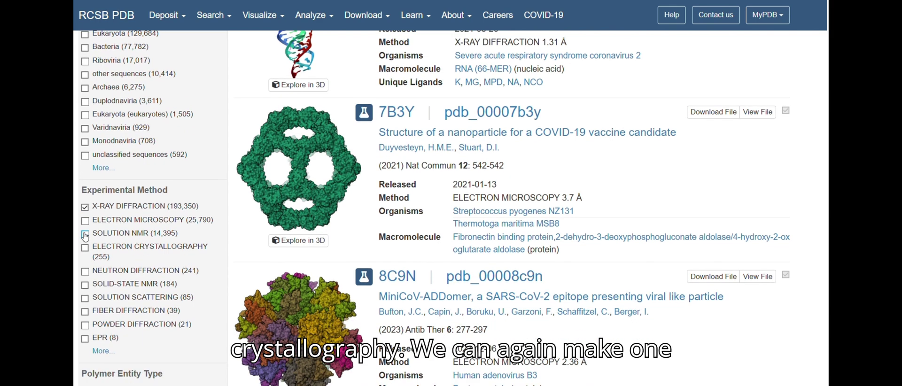
scroll(85, 236, down, 2)
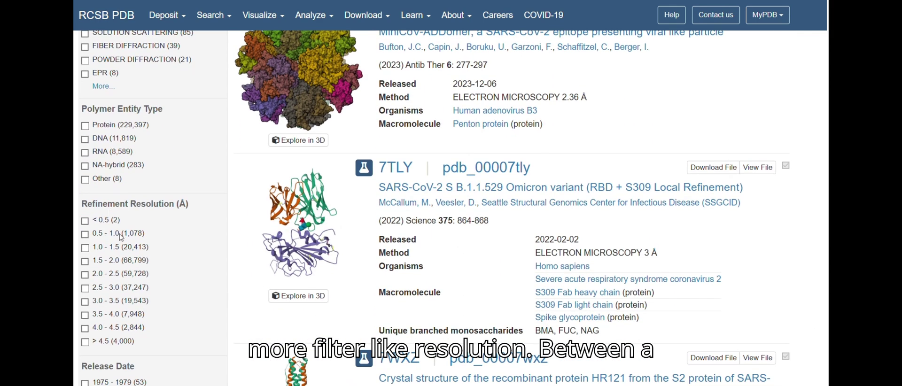
Step: Tick the resolution ranges 0.5–1.0, 1.0–1.5, 1.5–2.0 and 2.0–2.5 Å
click(85, 234)
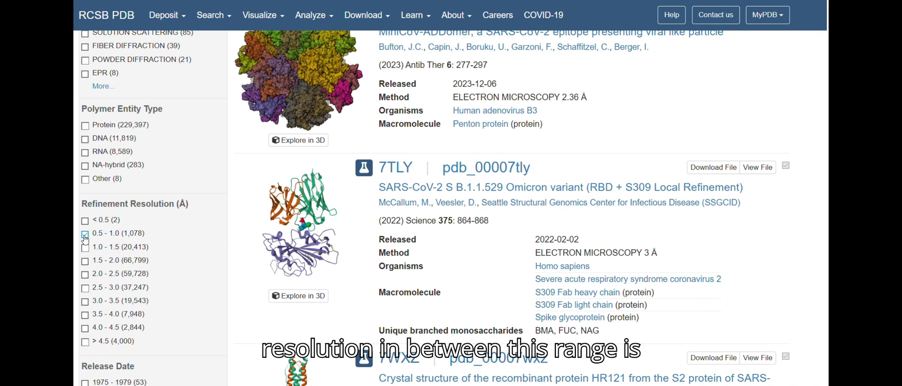
click(85, 249)
click(85, 261)
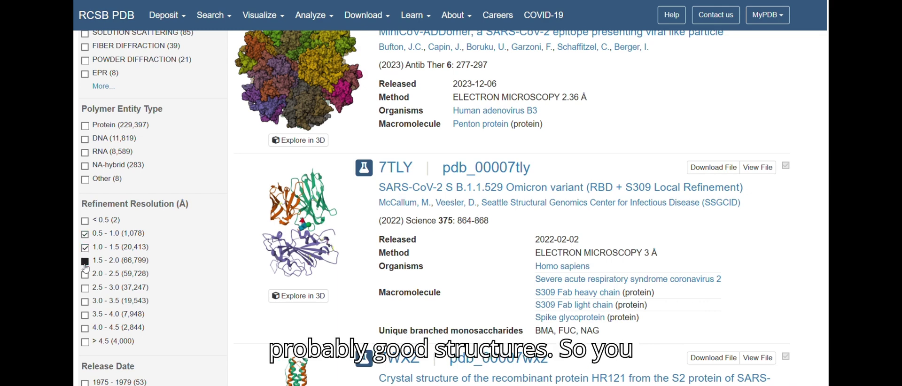
click(85, 275)
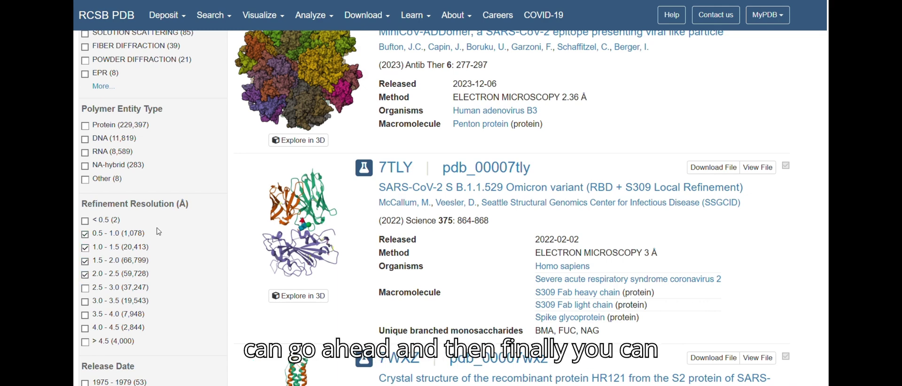
scroll(206, 98, down, 3)
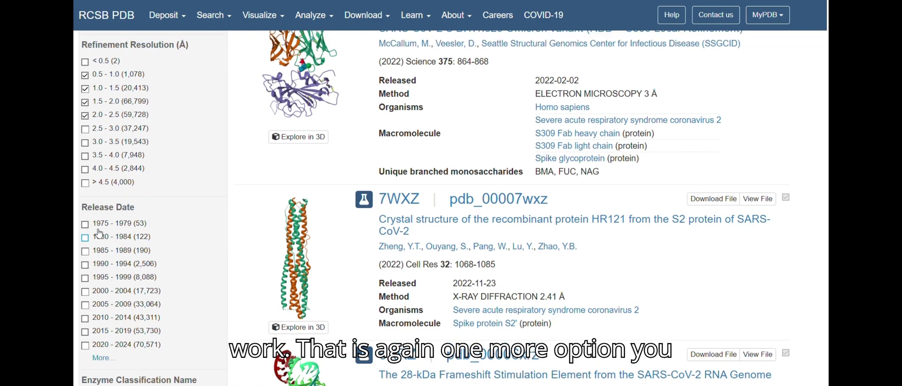
scroll(98, 233, up, 10)
scroll(99, 234, up, 15)
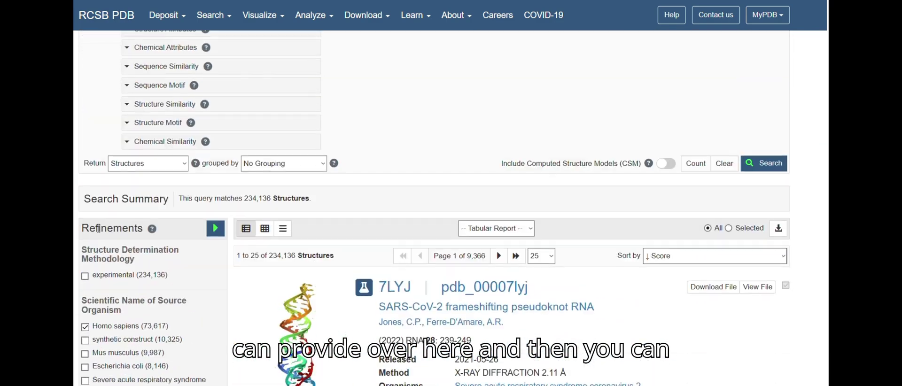
Step: Apply the refinements, narrowing results to 5,033 human X-ray structures at or below 2.5 Å
click(216, 368)
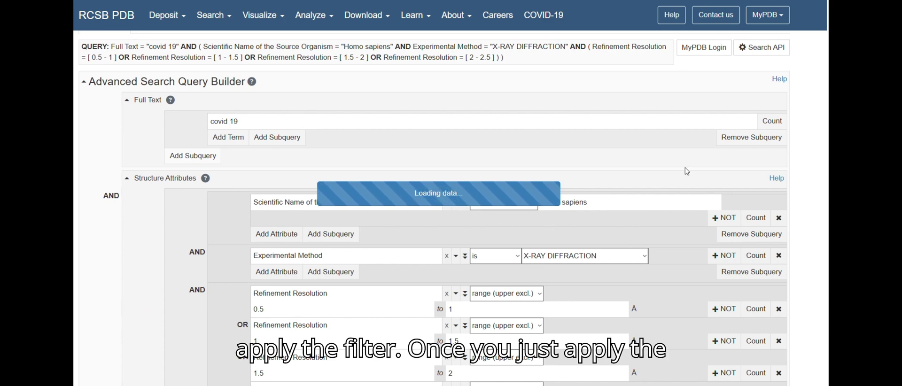
scroll(687, 172, down, 1)
scroll(687, 171, down, 10)
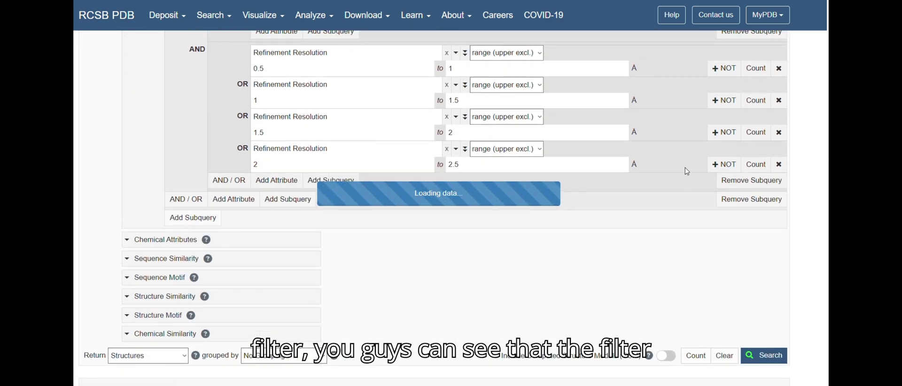
scroll(687, 172, down, 2)
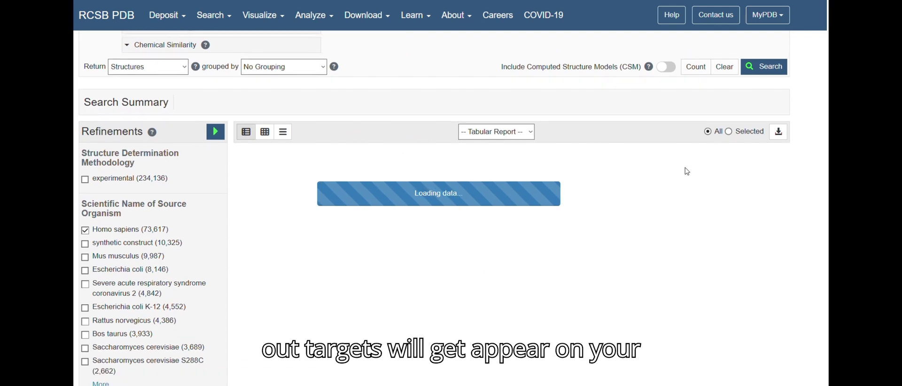
scroll(687, 172, down, 1)
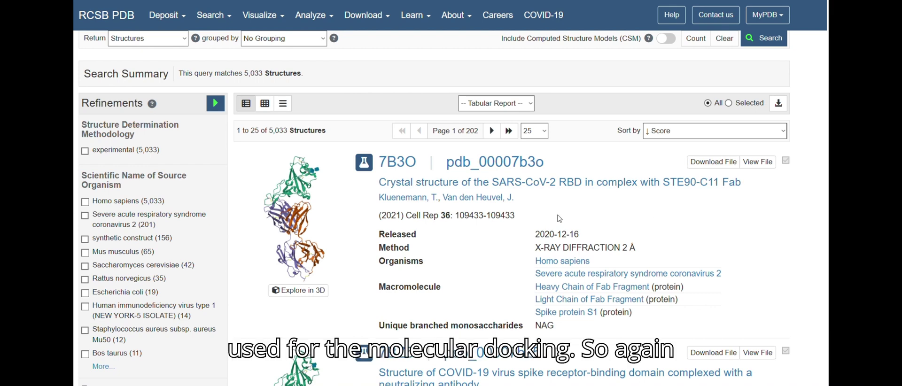
Step: Scroll down the results to the 8DGU entry (1.89 Å) and open its page
scroll(593, 213, down, 5)
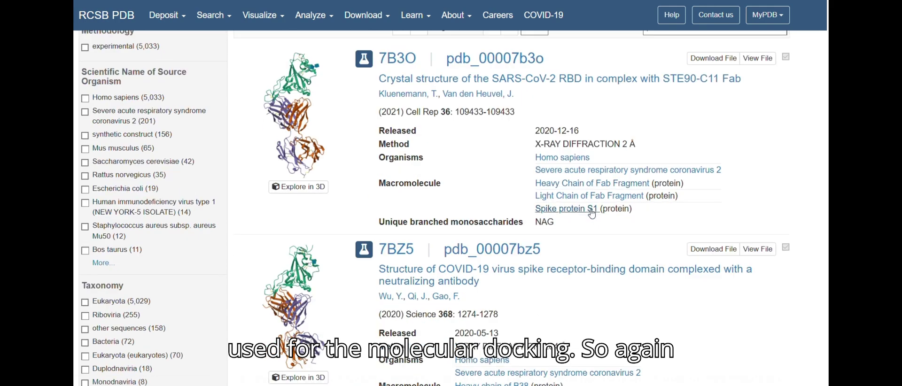
scroll(592, 213, down, 6)
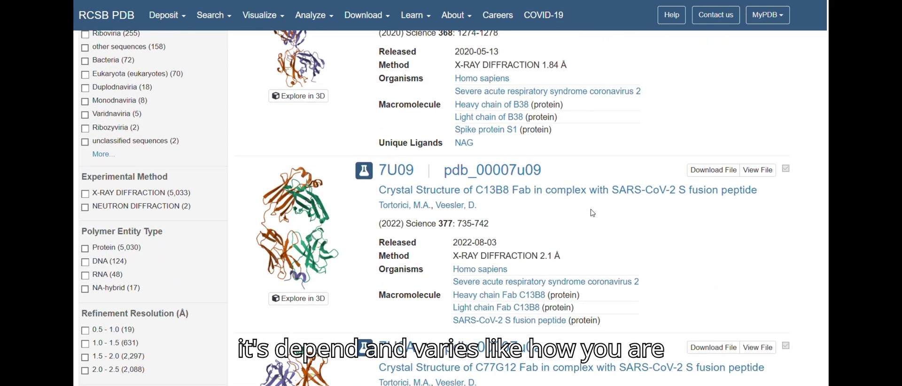
scroll(592, 213, down, 8)
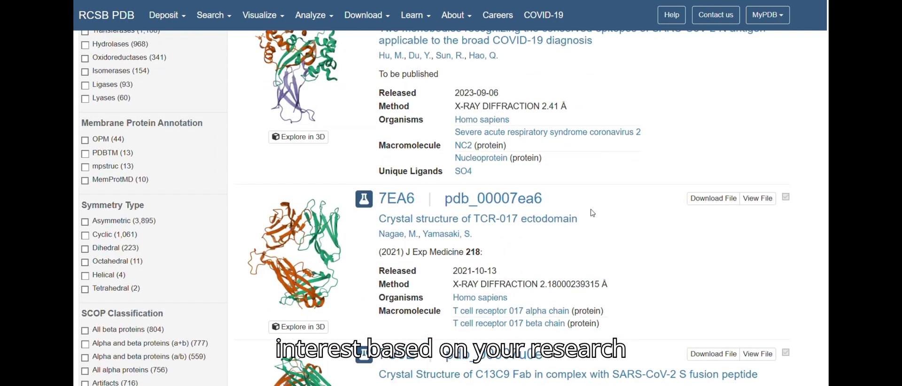
scroll(593, 213, down, 6)
scroll(592, 213, down, 5)
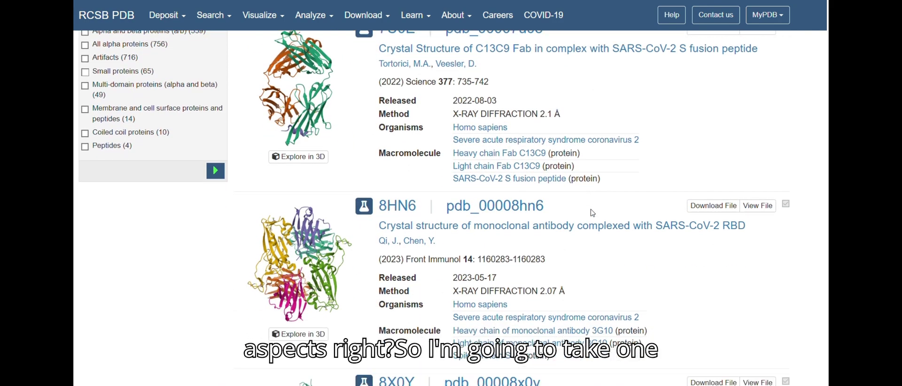
scroll(592, 213, down, 4)
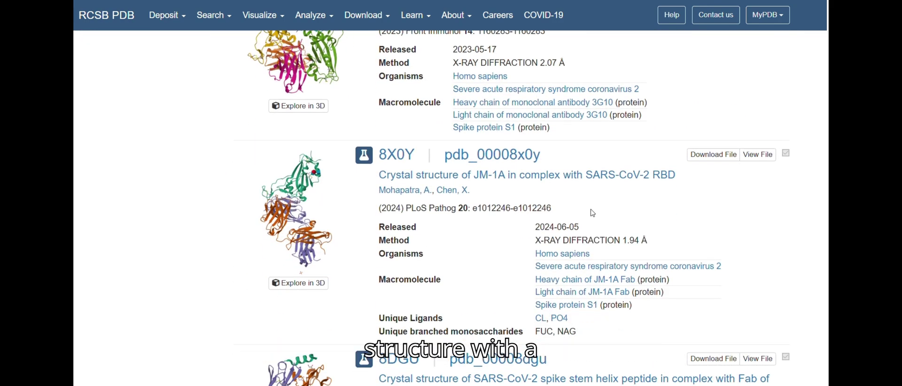
scroll(592, 212, down, 4)
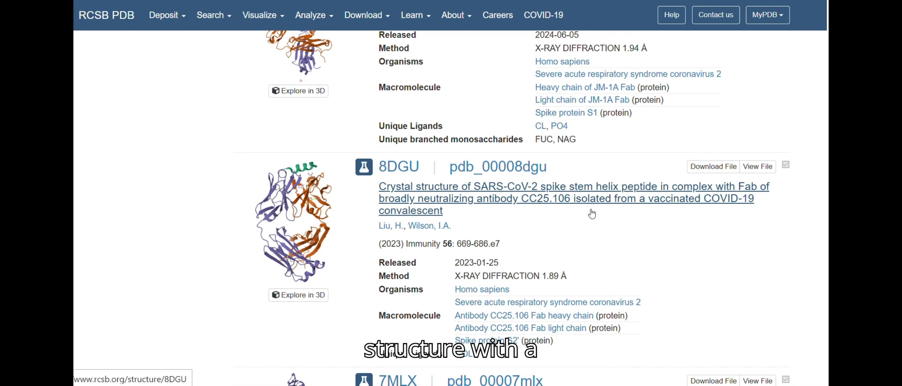
scroll(593, 212, up, 3)
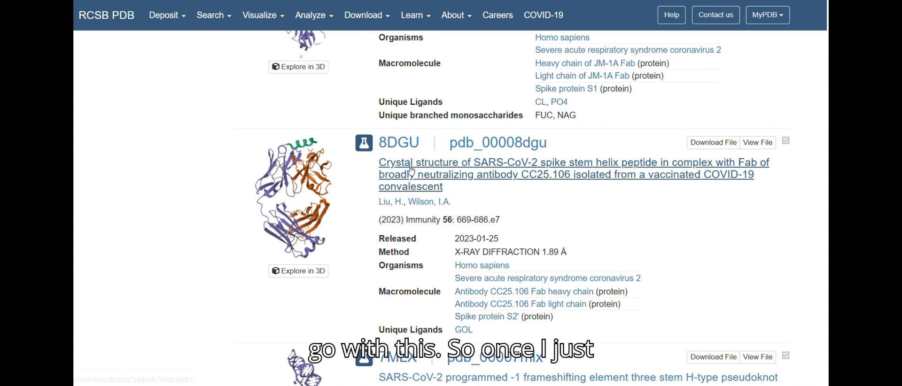
click(393, 147)
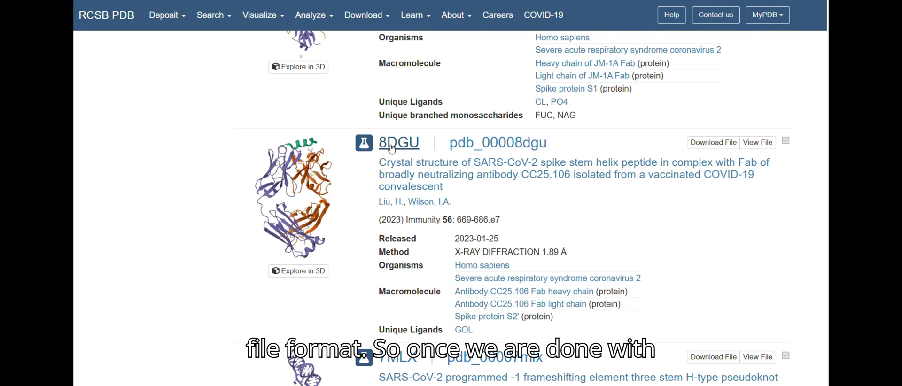
click(392, 149)
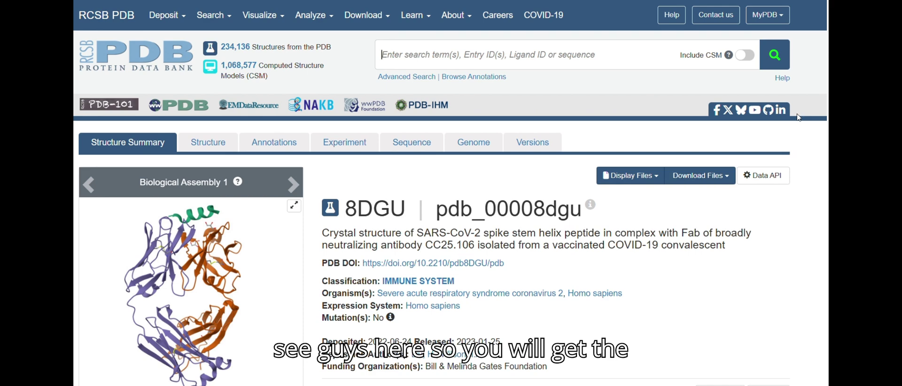
scroll(450, 204, down, 4)
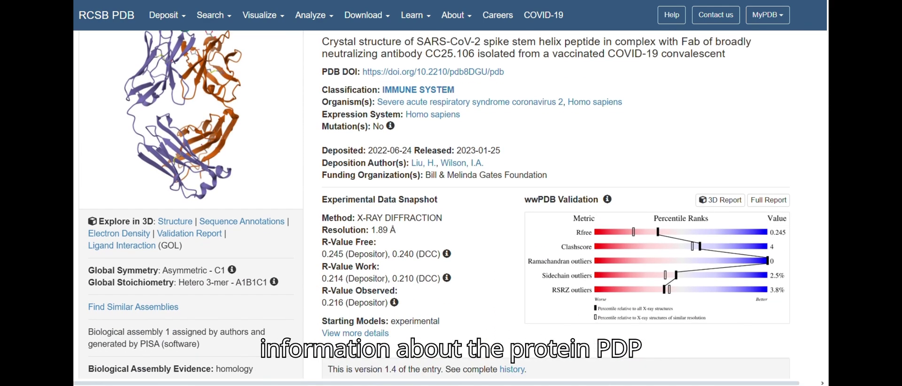
scroll(450, 204, down, 7)
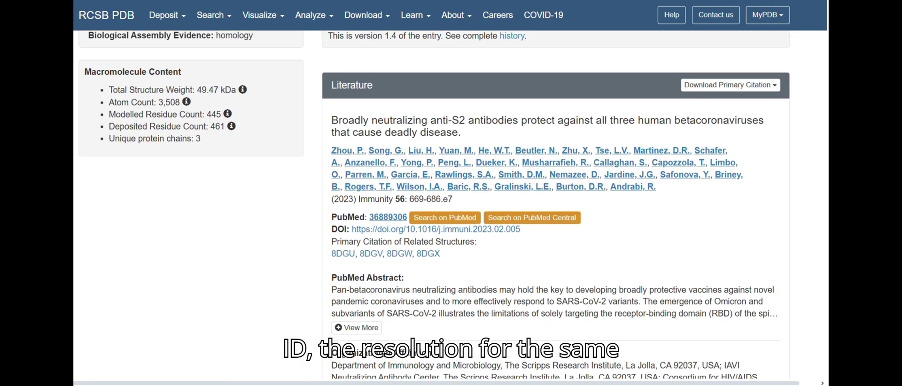
scroll(502, 97, down, 2)
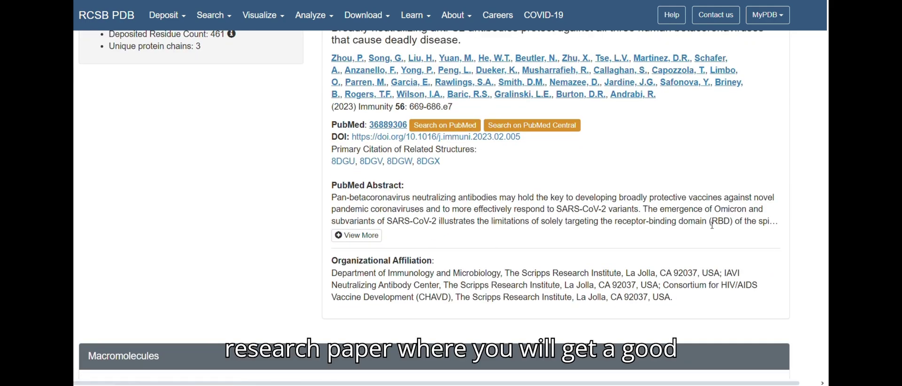
scroll(450, 205, down, 6)
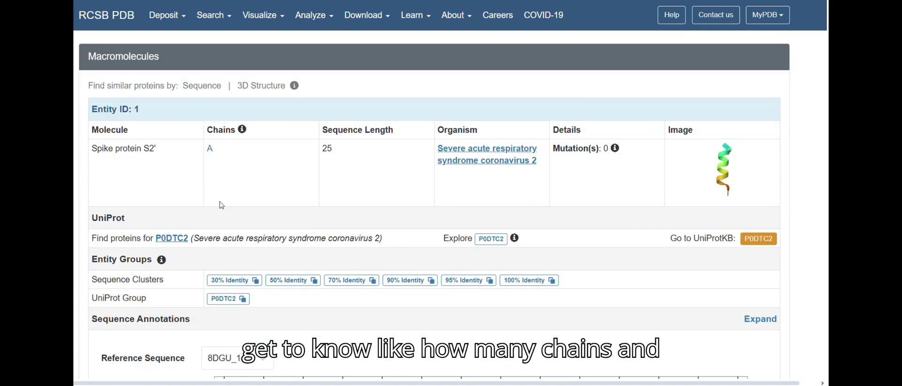
scroll(450, 204, down, 15)
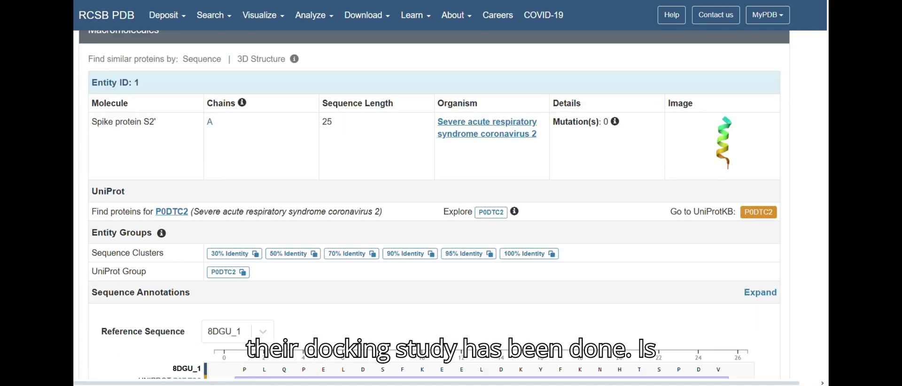
scroll(587, 278, down, 12)
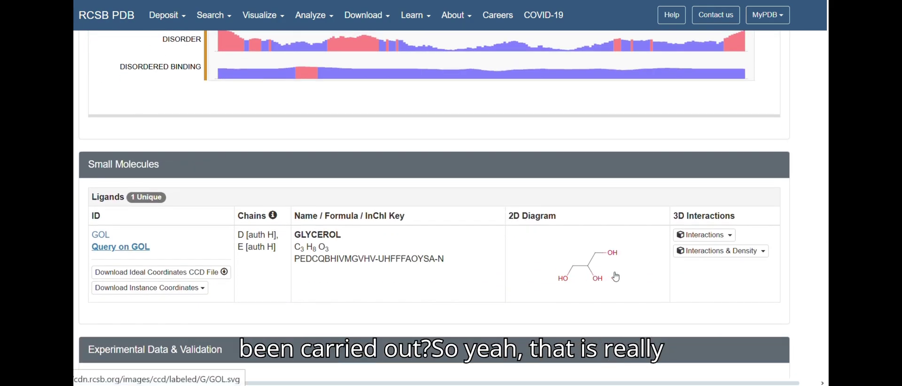
scroll(435, 203, down, 10)
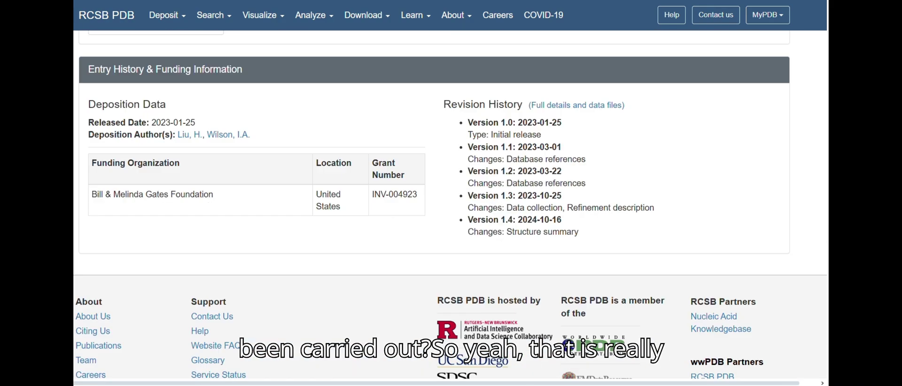
scroll(435, 203, up, 20)
scroll(695, 194, up, 6)
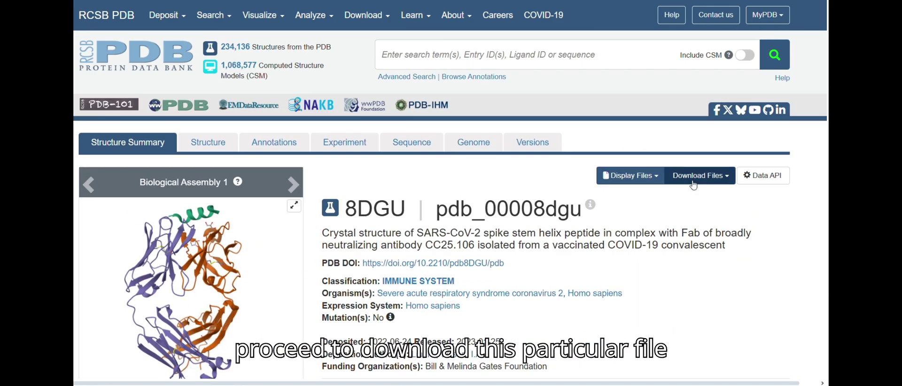
Step: Download the 8DGU structure as 8dgu.pdb in Legacy PDB Format
click(695, 177)
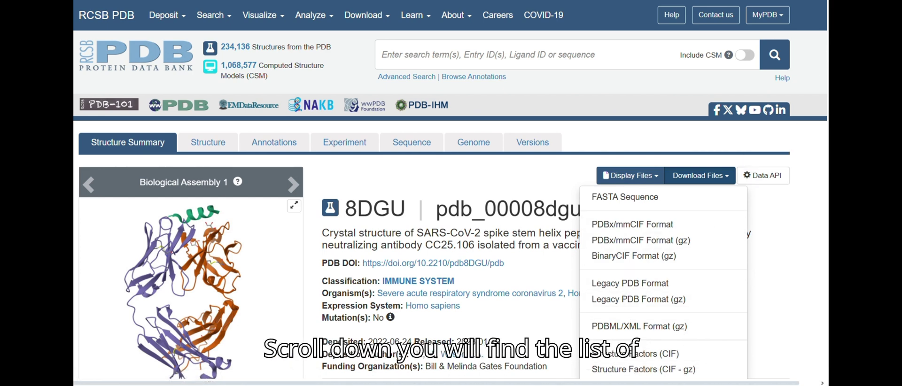
scroll(432, 204, down, 4)
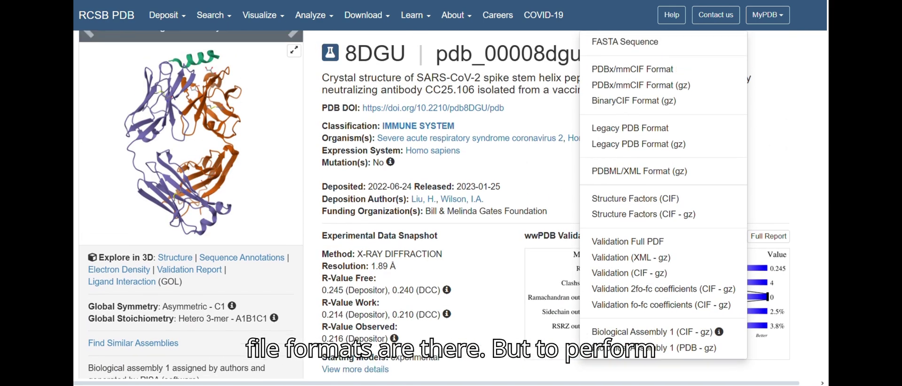
scroll(636, 192, up, 2)
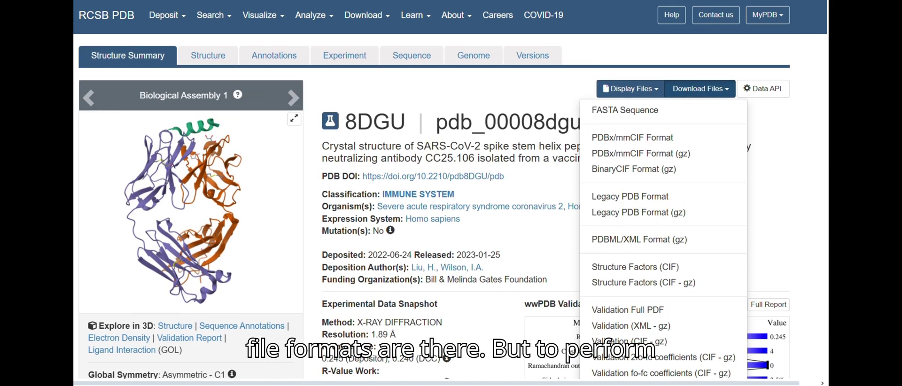
click(640, 202)
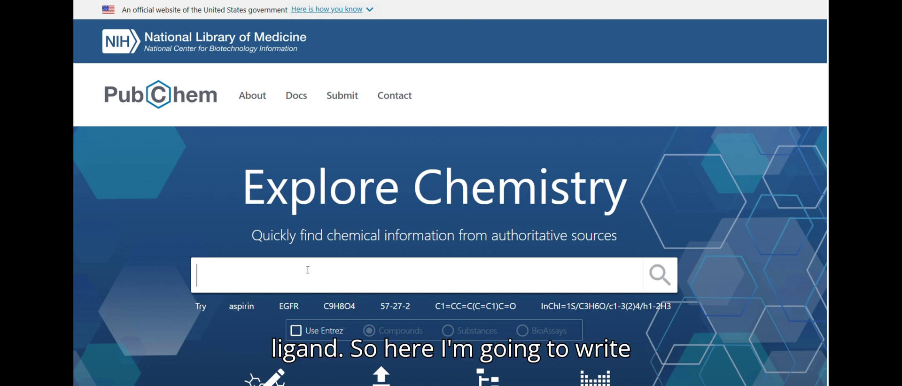
Step: Search PubChem compounds for 'viral drugs'
text(vir)
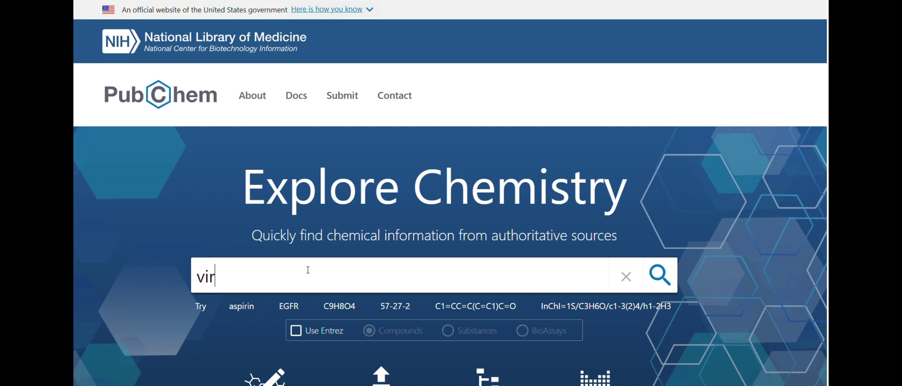
text(al dr)
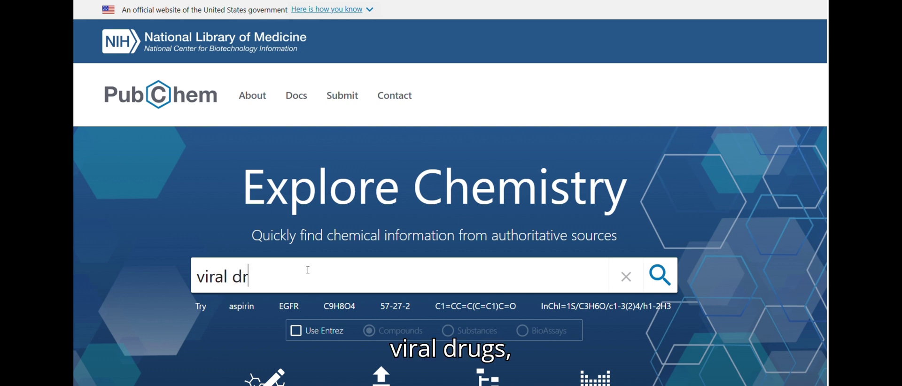
text(ugs)
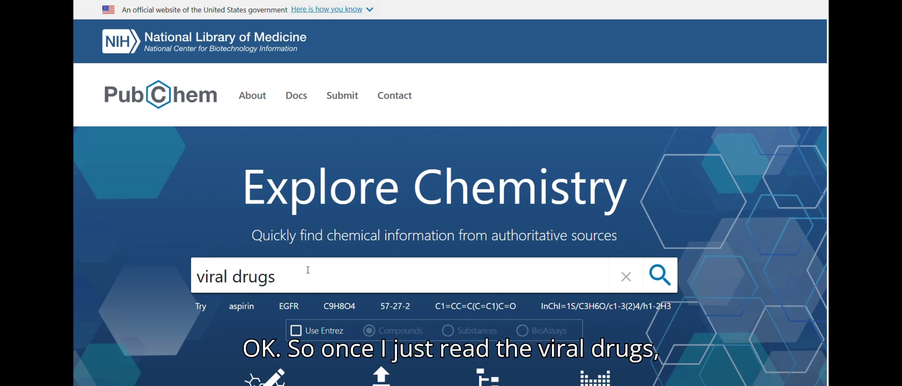
key(Return)
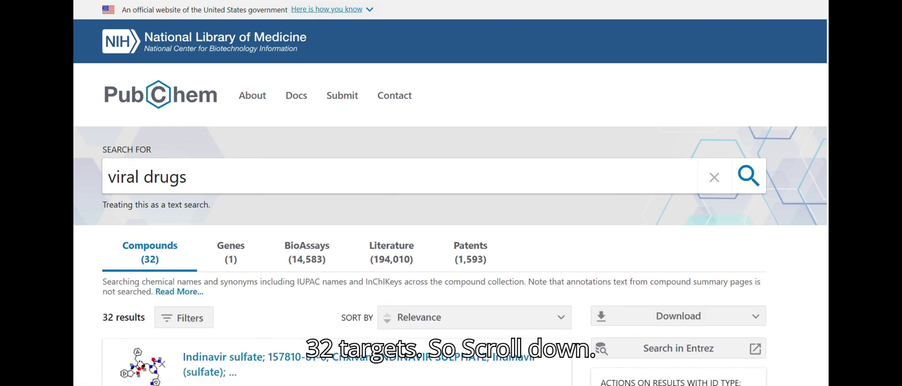
scroll(790, 123, down, 10)
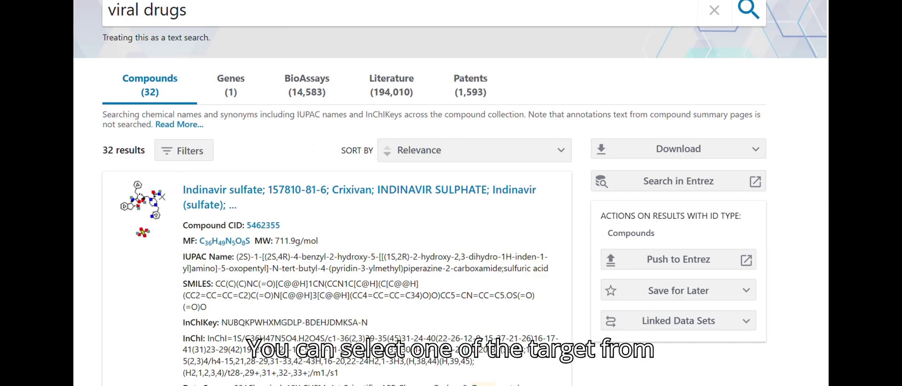
scroll(329, 211, down, 15)
scroll(827, 159, down, 8)
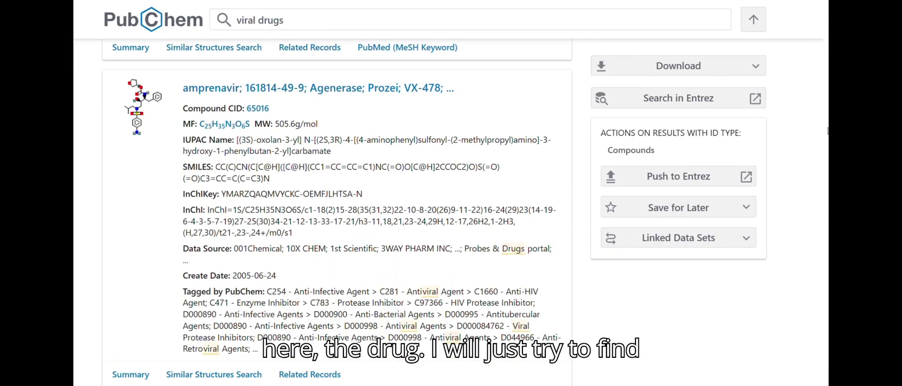
scroll(828, 158, down, 6)
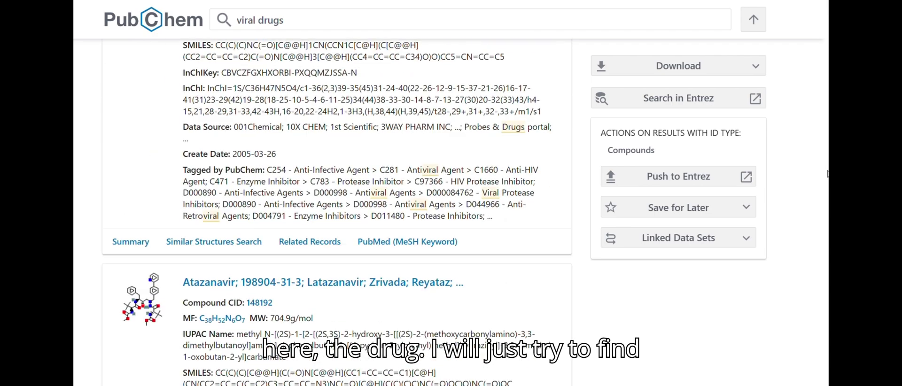
Step: Scroll the results to nelfinavir and open its compound summary (CID 64143)
scroll(828, 183, down, 7)
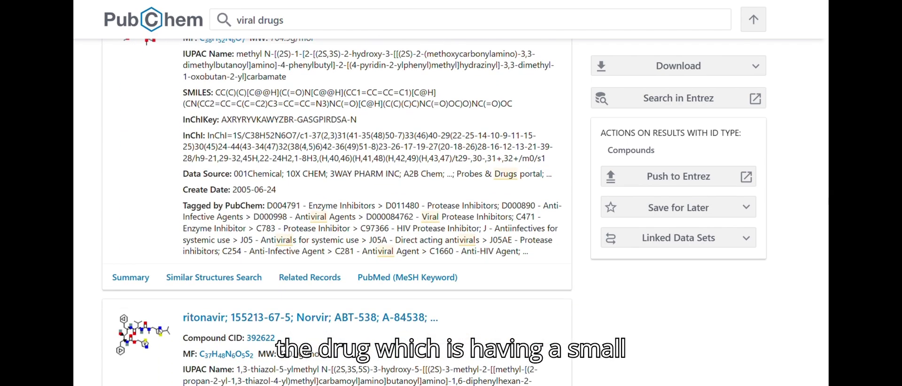
scroll(337, 212, down, 15)
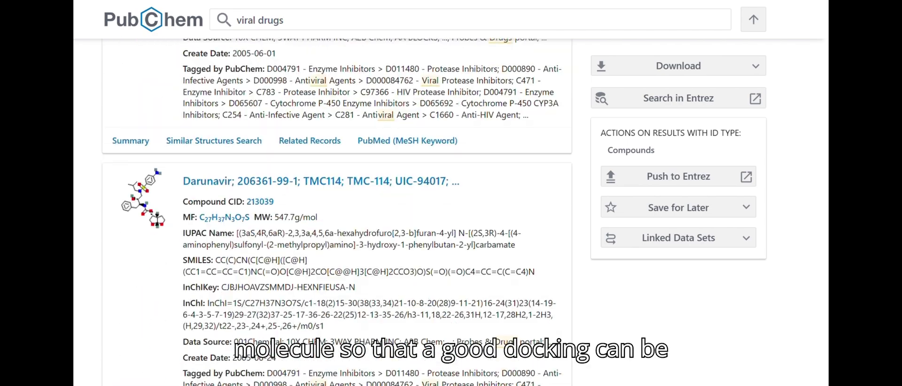
scroll(337, 212, up, 10)
scroll(337, 211, down, 6)
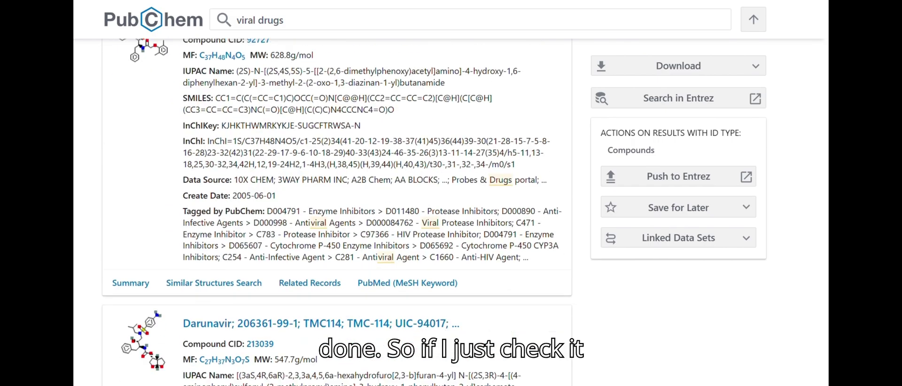
scroll(336, 211, down, 11)
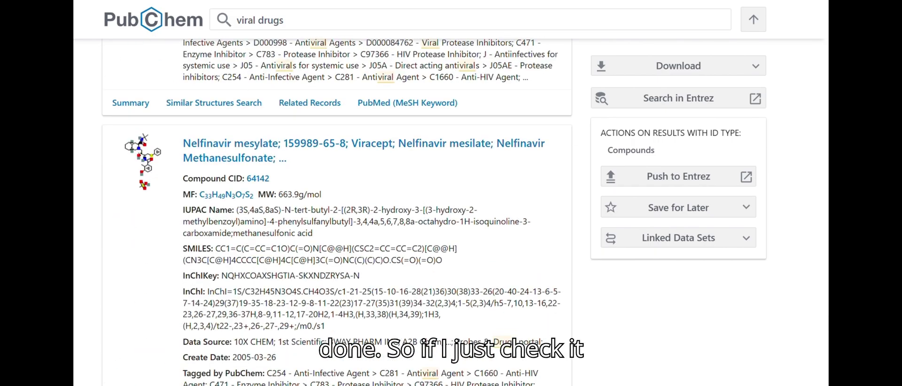
scroll(337, 211, up, 2)
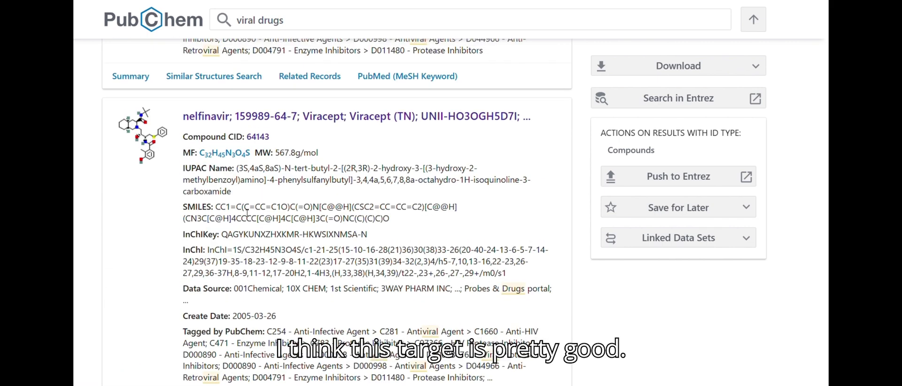
click(216, 119)
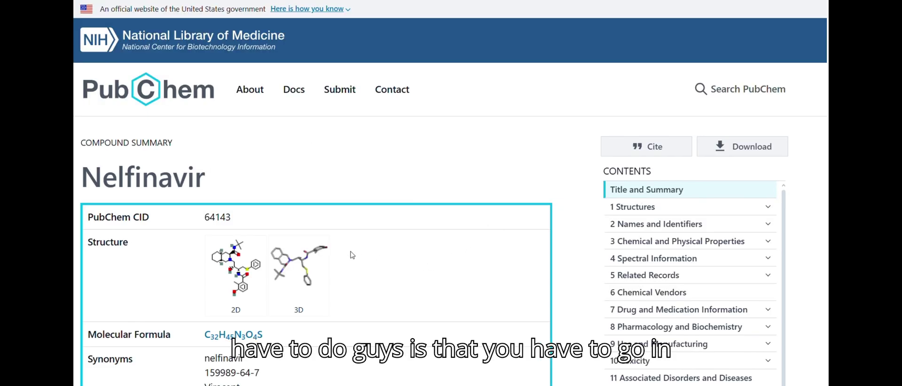
Step: Save nelfinavir's 3D conformer coordinates from the 3D Conformer section as an SDF file
click(292, 270)
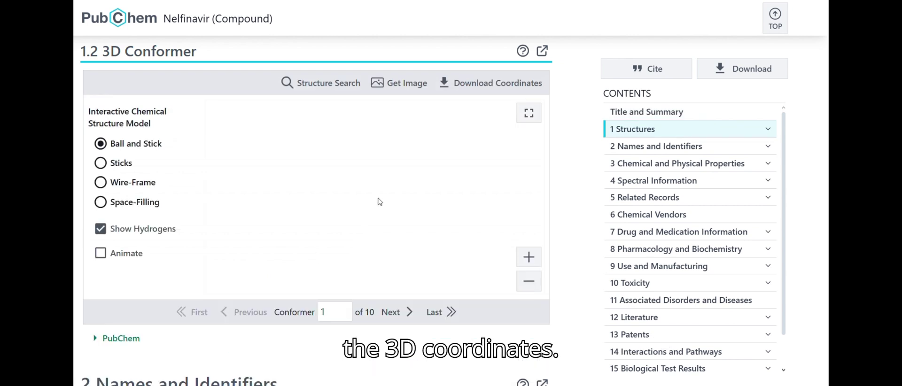
click(464, 85)
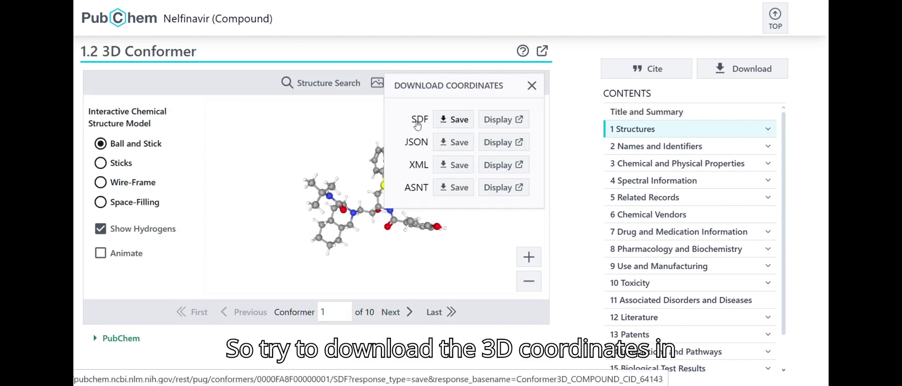
click(452, 125)
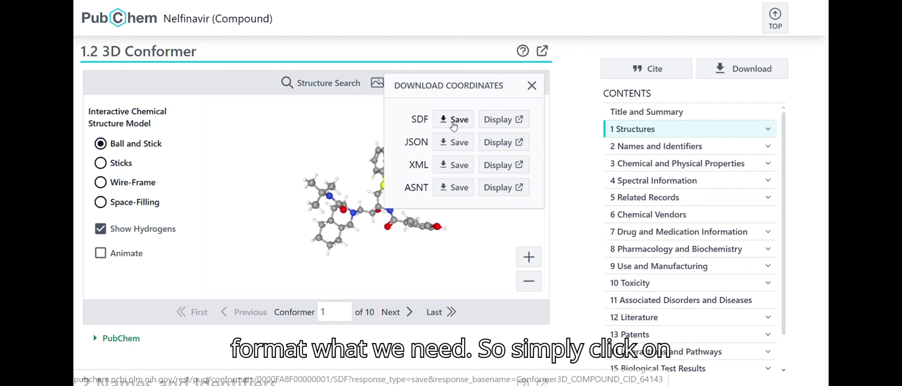
click(453, 125)
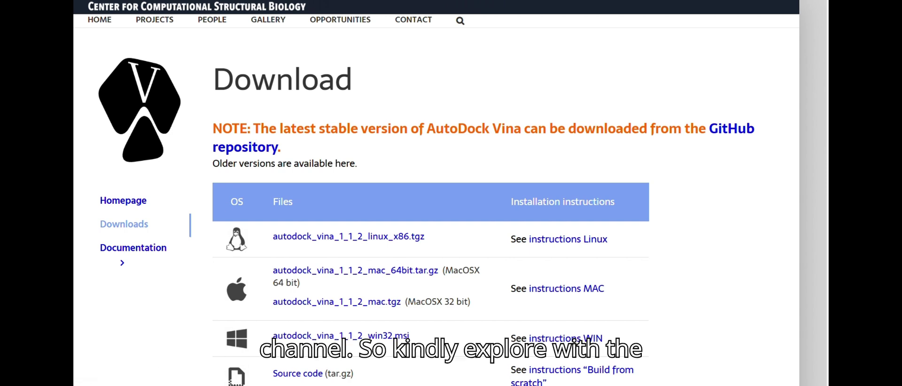
Step: Visit the Download AutoDock4 page, then return to the RCSB PDB 8DGU structure summary
key(alt+Left)
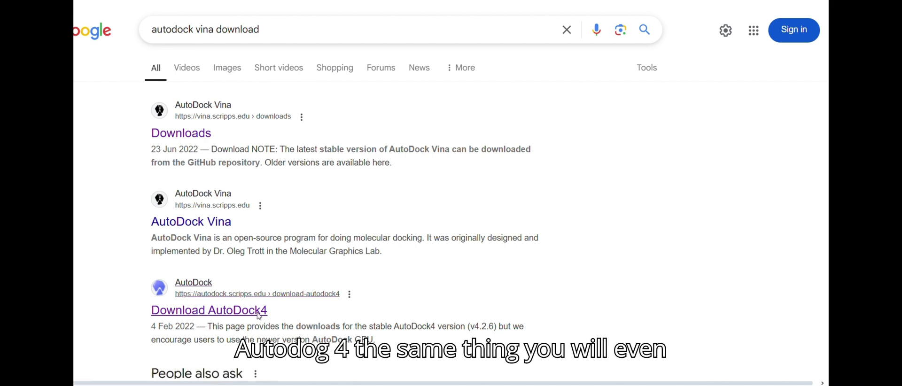
click(290, 306)
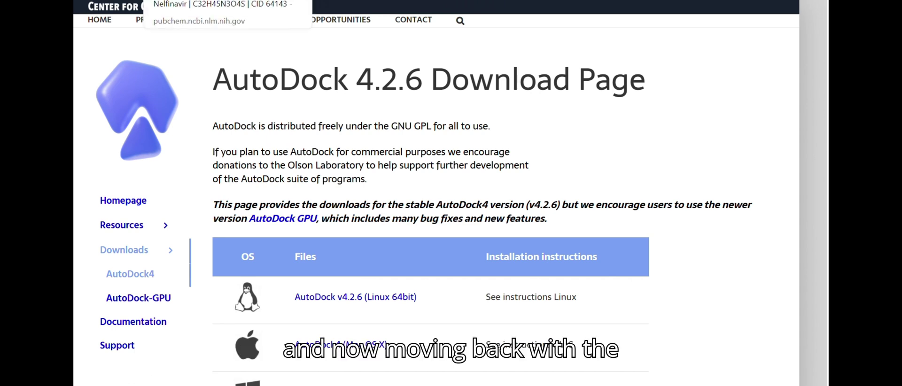
click(108, 0)
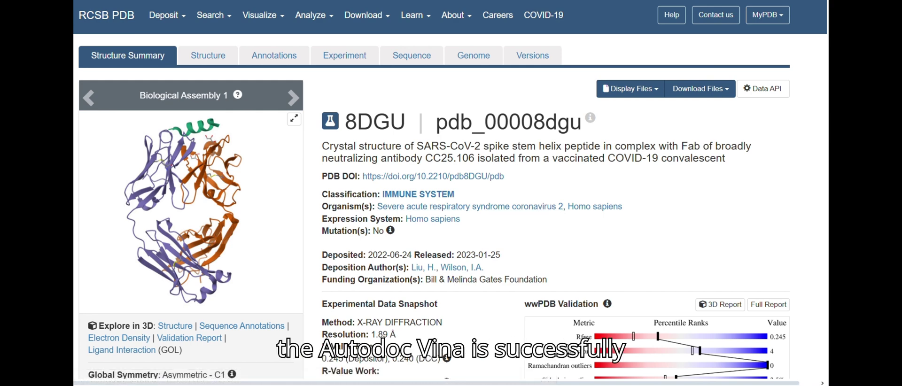
key(super)
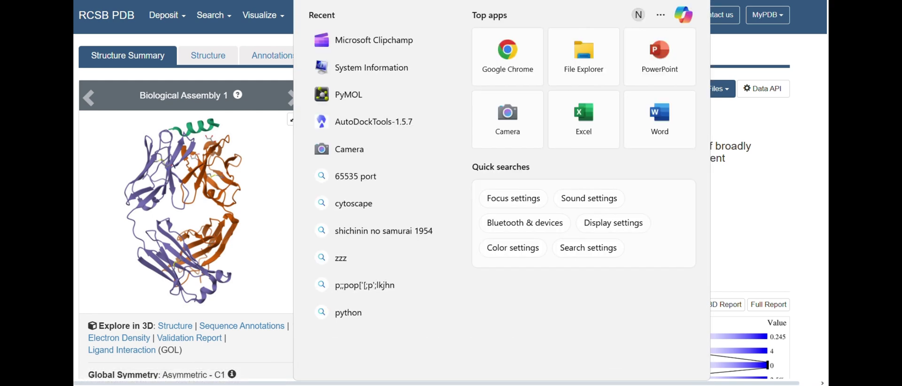
Step: Launch AutoDockTools 1.5.7, skip registration with Remind Me Later, and widen and heighten the molecule viewer
click(382, 123)
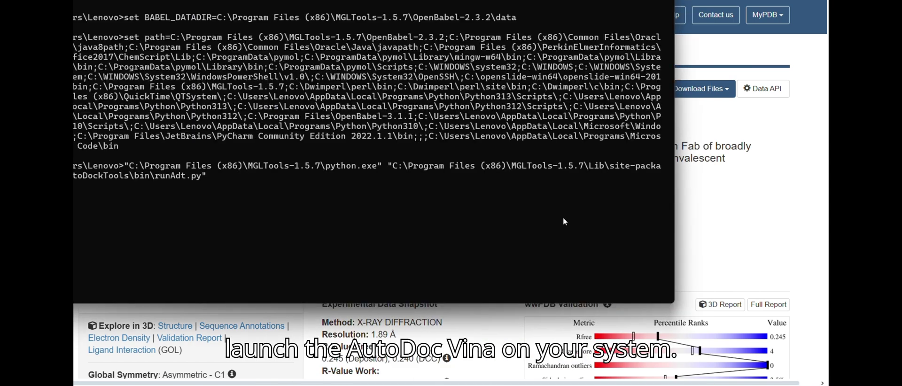
drag(529, 0, 584, 29)
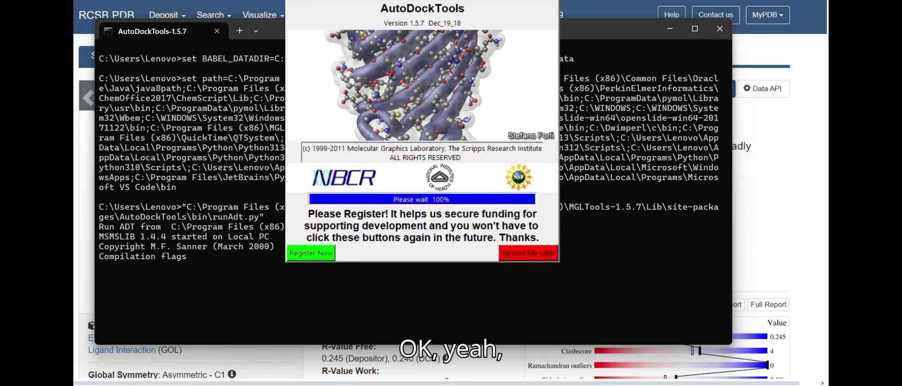
click(518, 254)
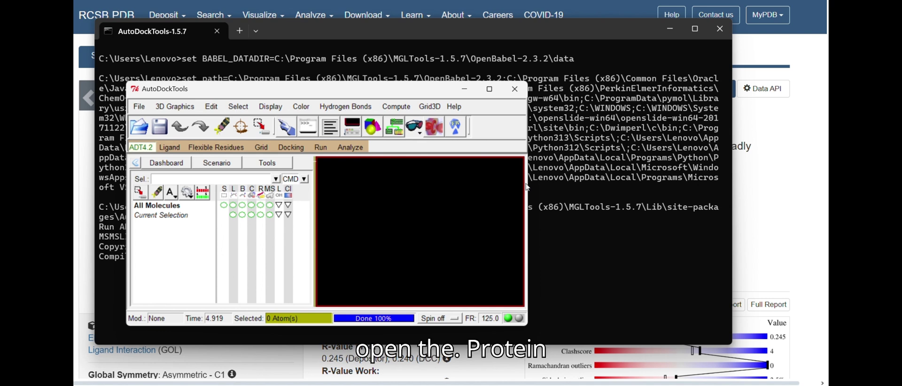
drag(538, 178, 719, 177)
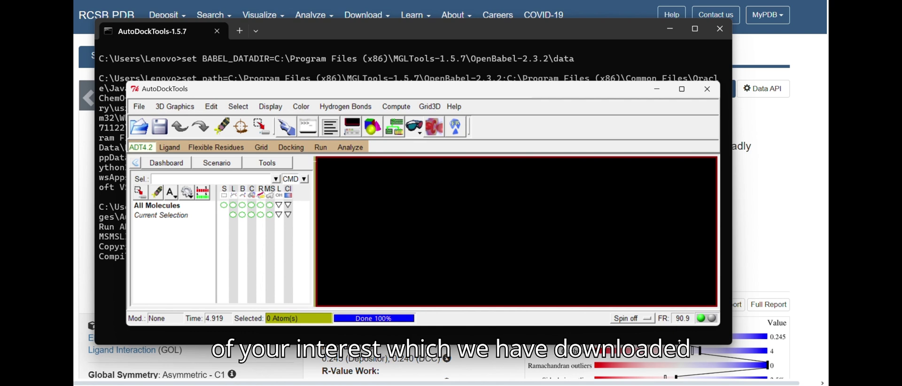
drag(679, 341, 679, 383)
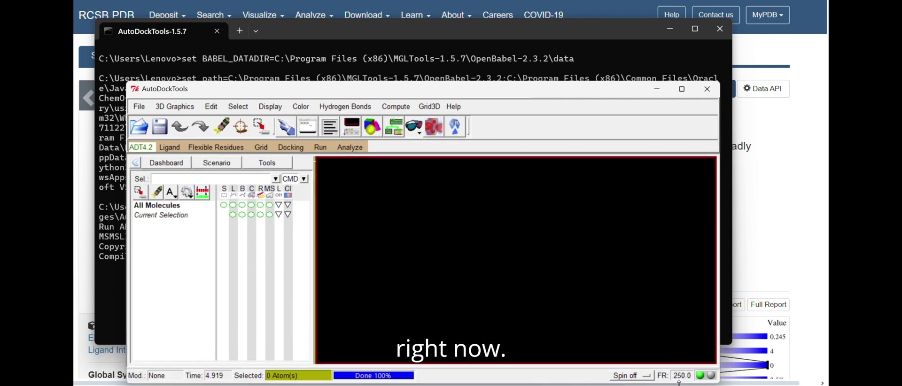
Step: Read 8dgu.pdb from the Downloads folder as a molecule into AutoDockTools
click(144, 111)
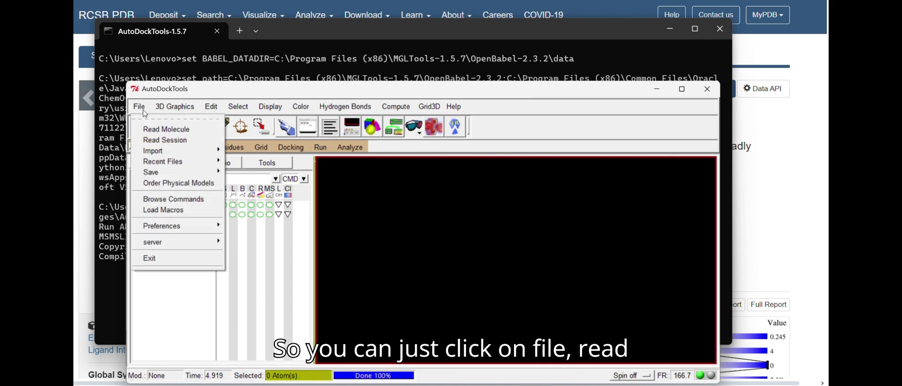
click(164, 129)
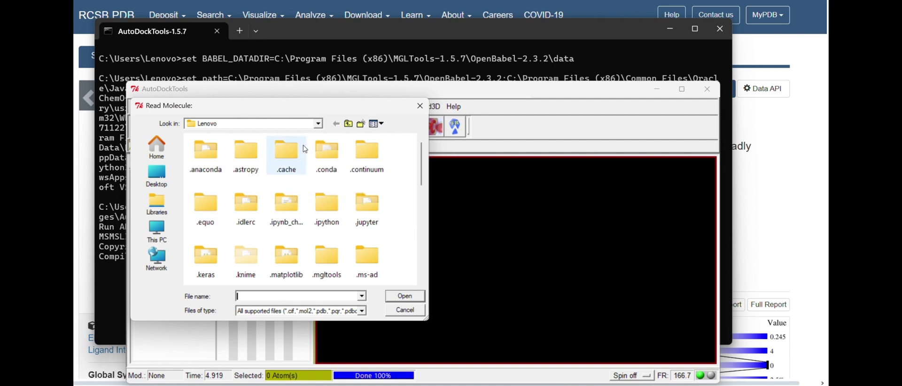
click(318, 126)
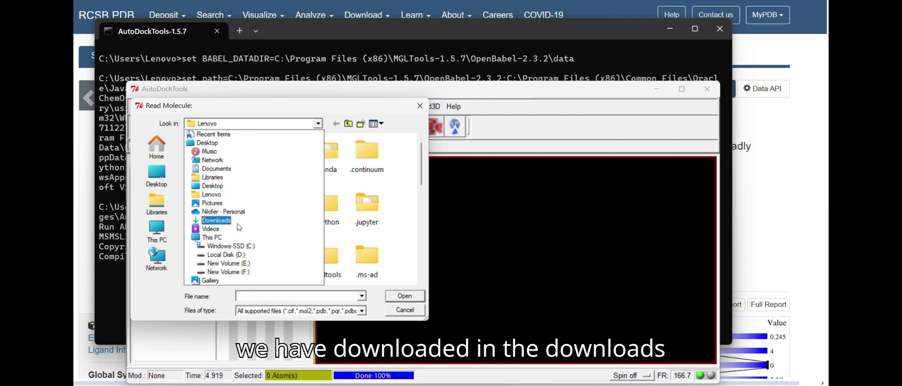
click(334, 136)
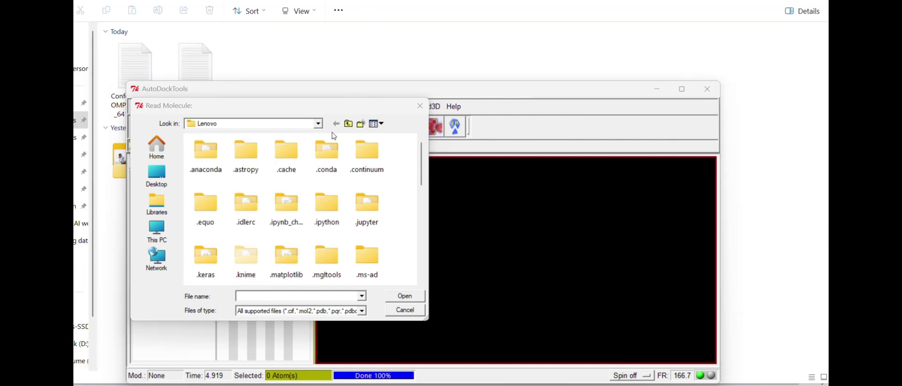
click(319, 125)
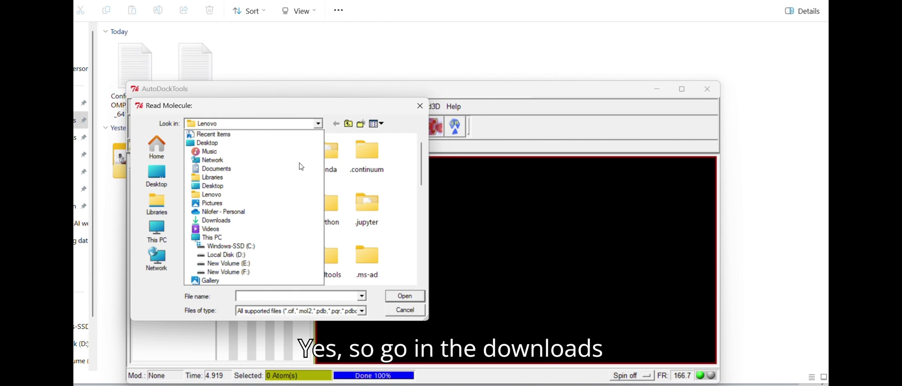
click(215, 221)
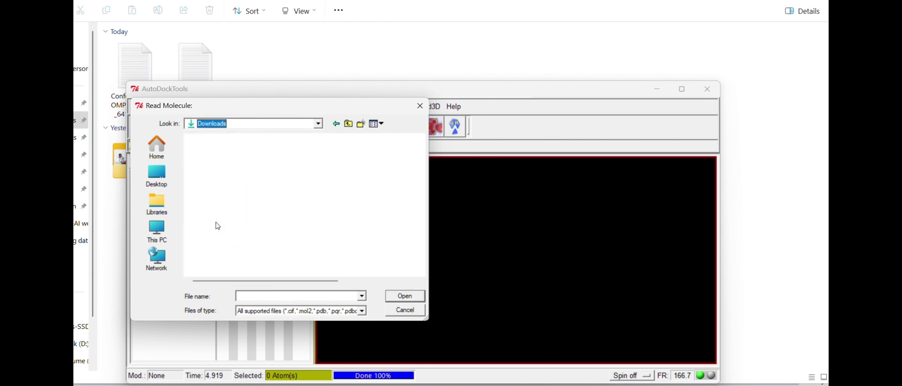
click(238, 177)
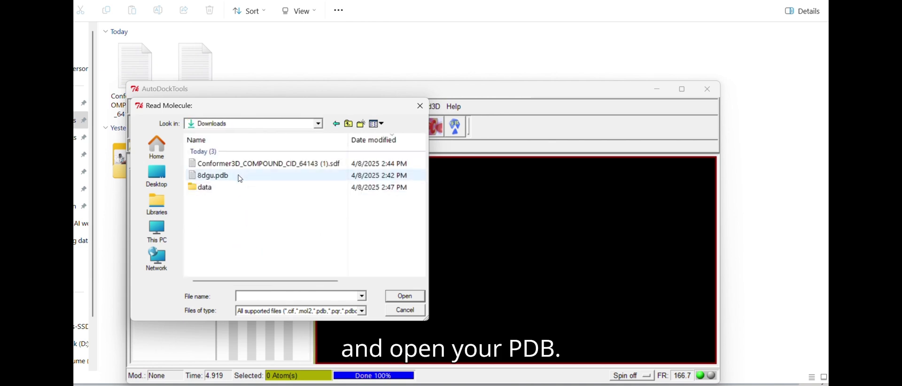
click(405, 296)
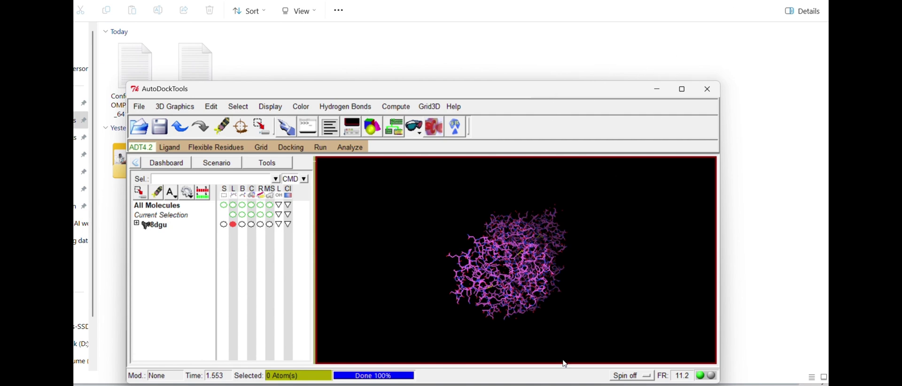
click(565, 384)
click(540, 357)
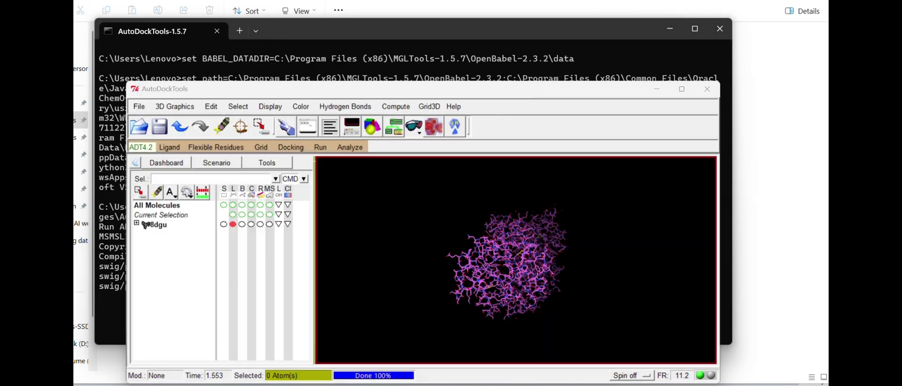
drag(503, 85, 488, 49)
drag(476, 219, 401, 169)
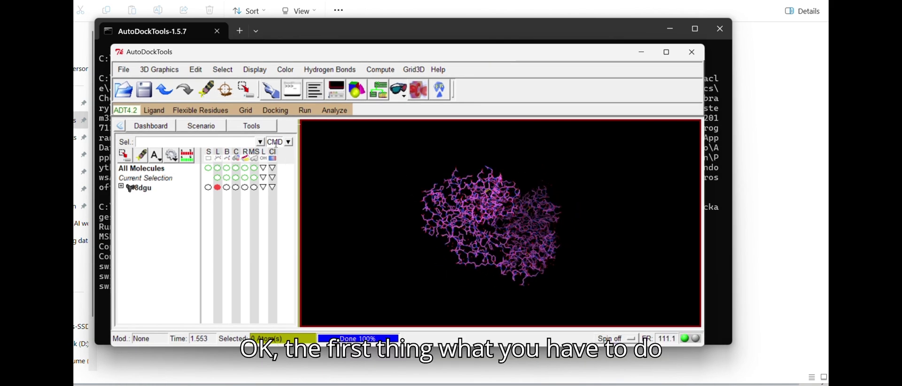
Step: Strip the water molecules from 8dgu and add Polar Only hydrogens to the protein
click(200, 71)
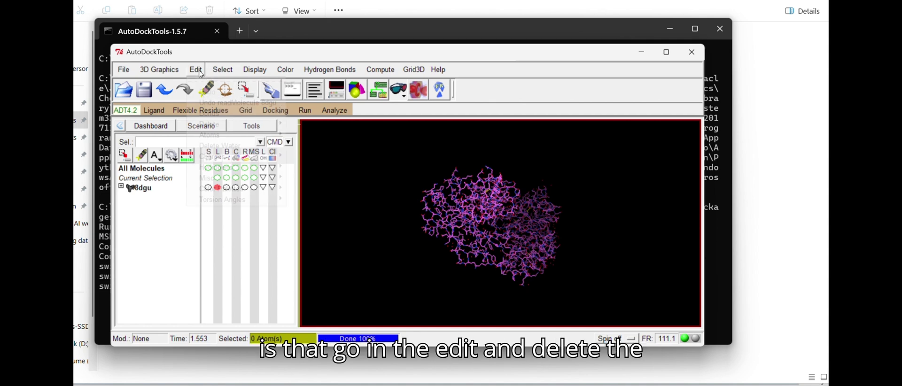
click(218, 145)
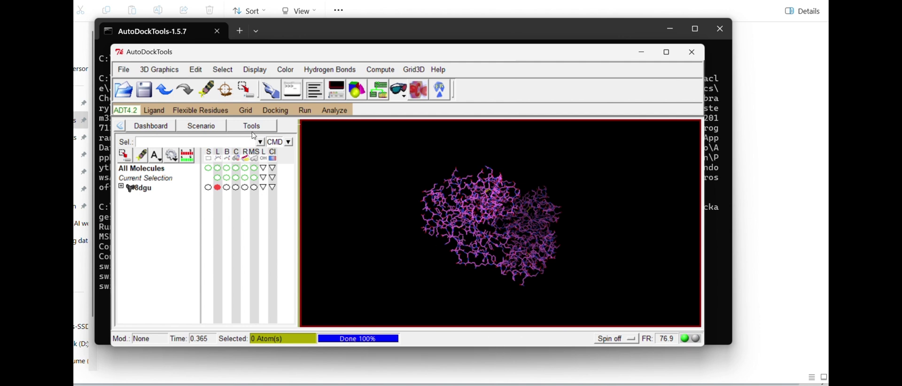
click(196, 71)
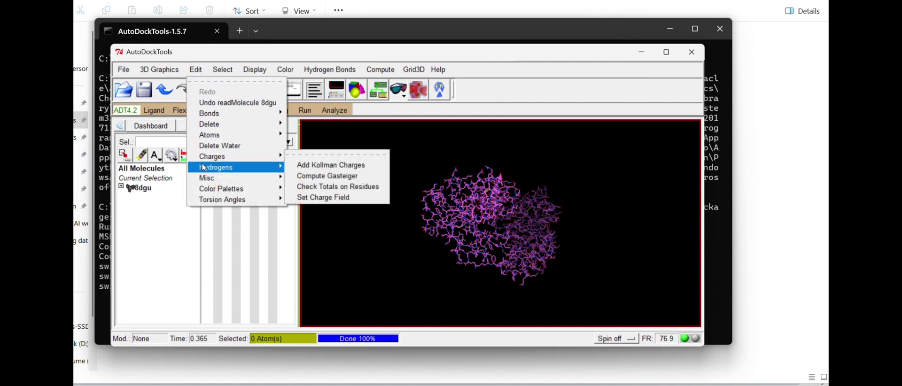
mouse_move(205, 169)
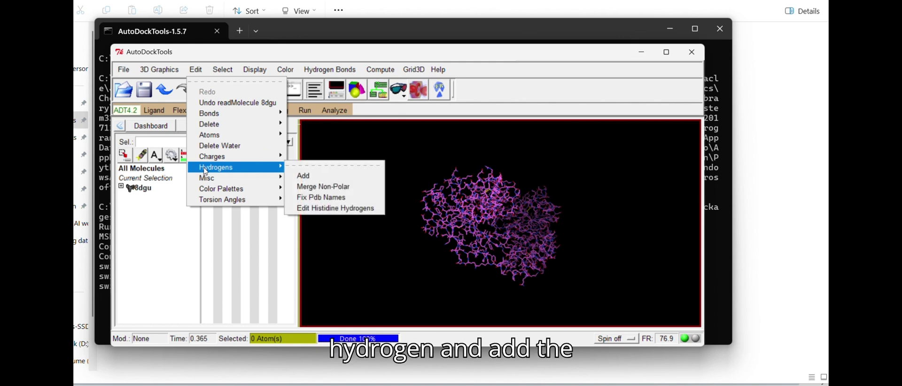
click(305, 175)
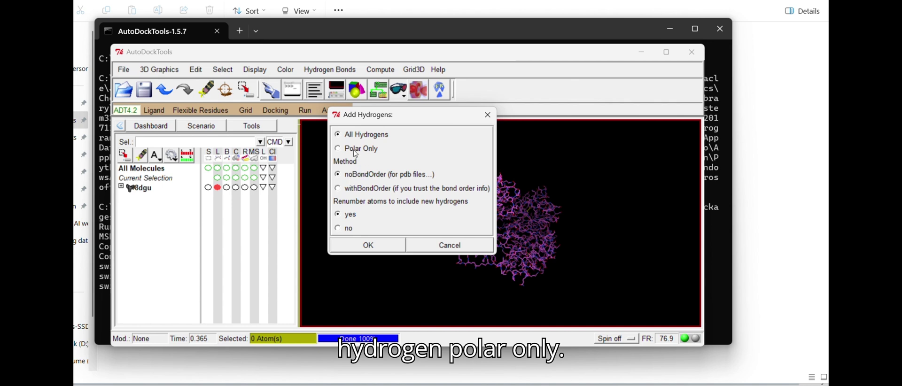
click(378, 250)
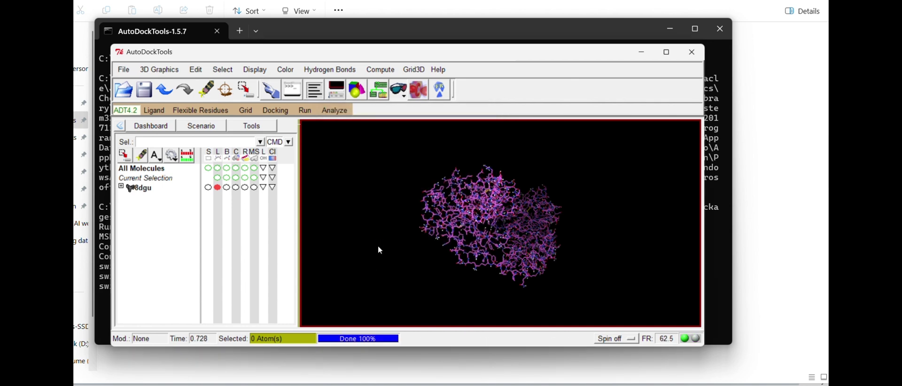
click(199, 75)
Step: Add Kollman charges to the 8dgu protein, a 13.4 total, and dismiss the warning
mouse_move(206, 177)
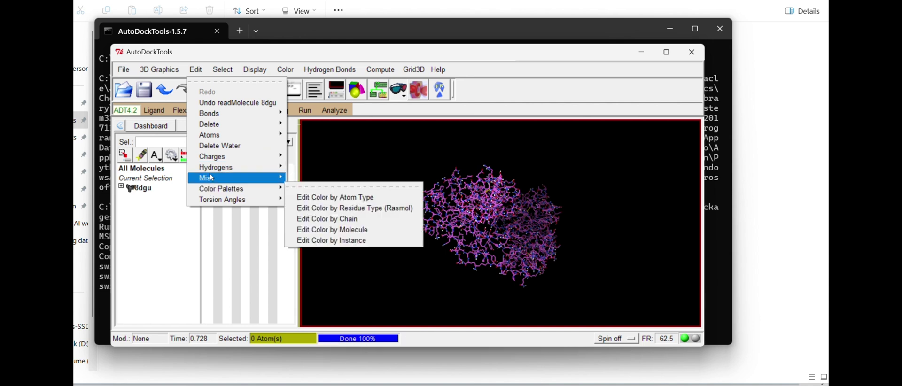
mouse_move(215, 158)
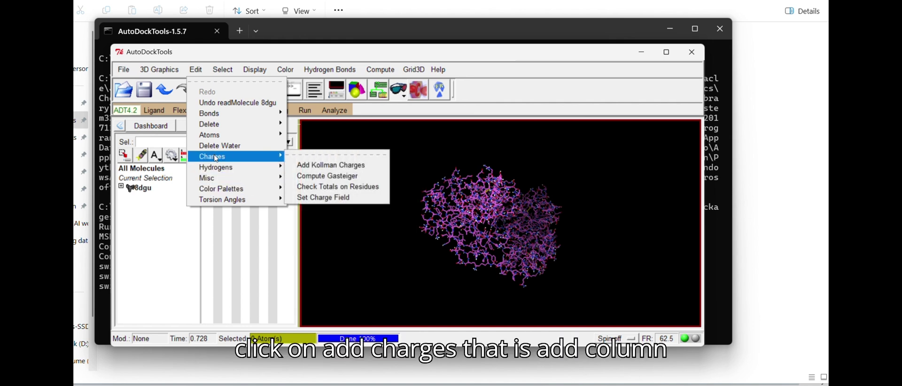
click(308, 166)
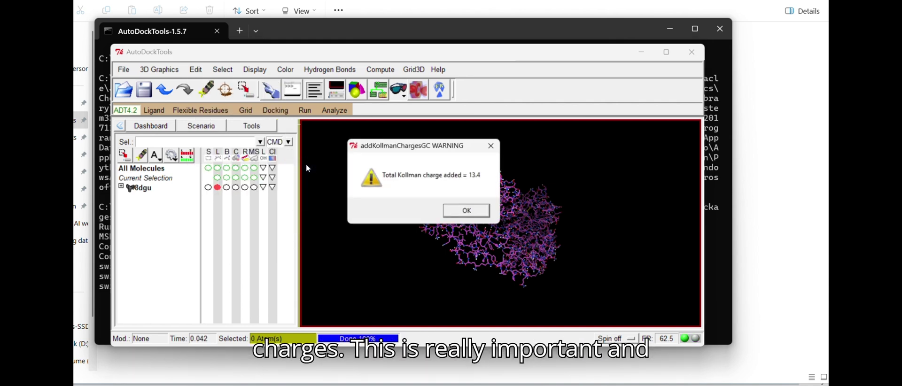
click(467, 211)
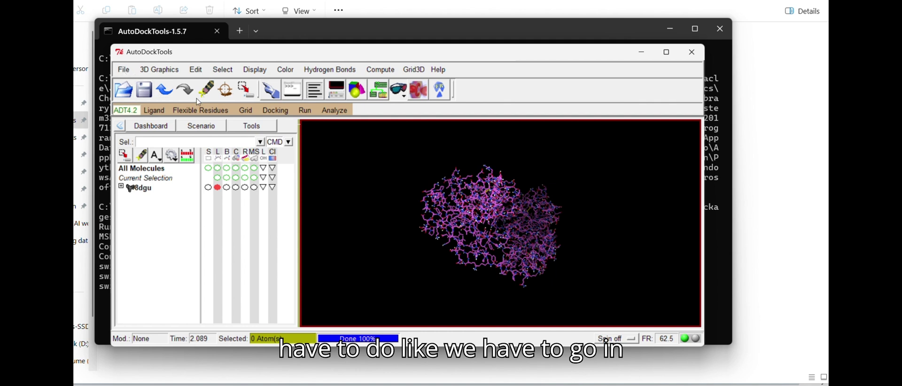
Step: Choose the already loaded 8dgu molecule as the grid macromolecule
click(246, 110)
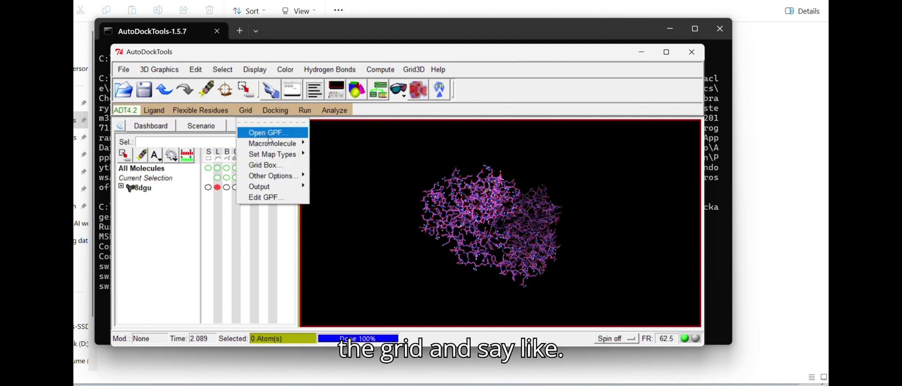
mouse_move(261, 190)
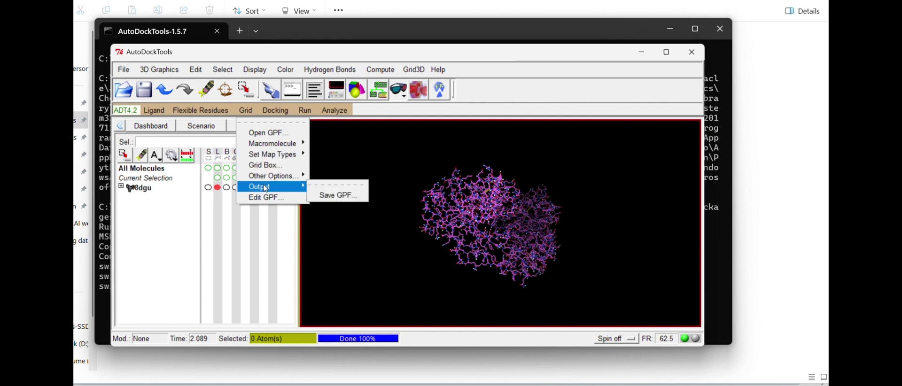
mouse_move(282, 146)
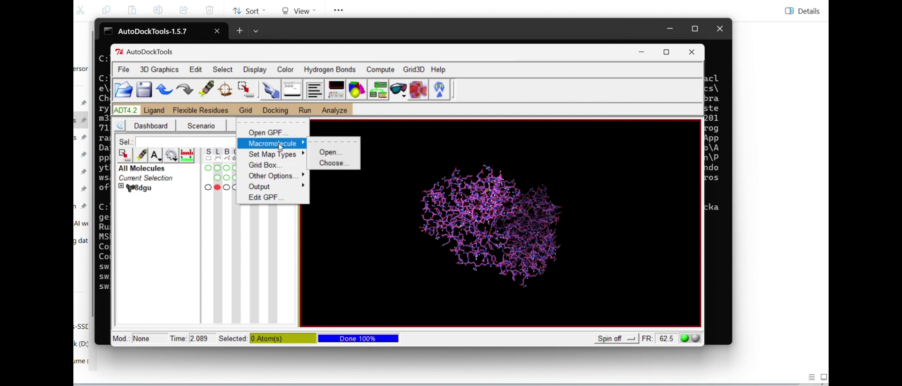
click(327, 153)
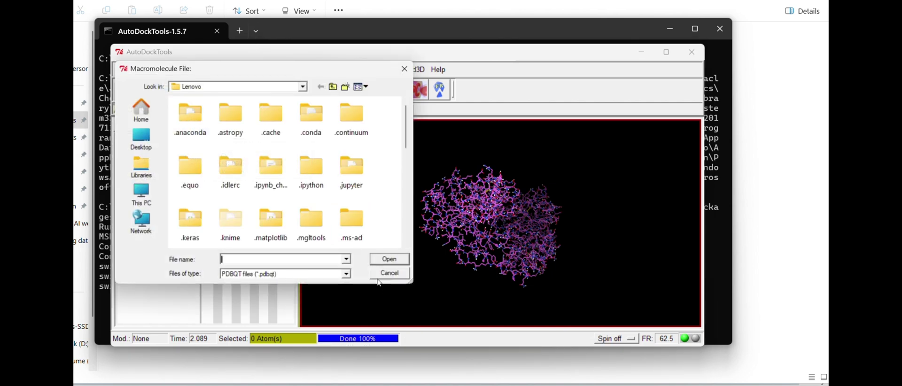
key(Escape)
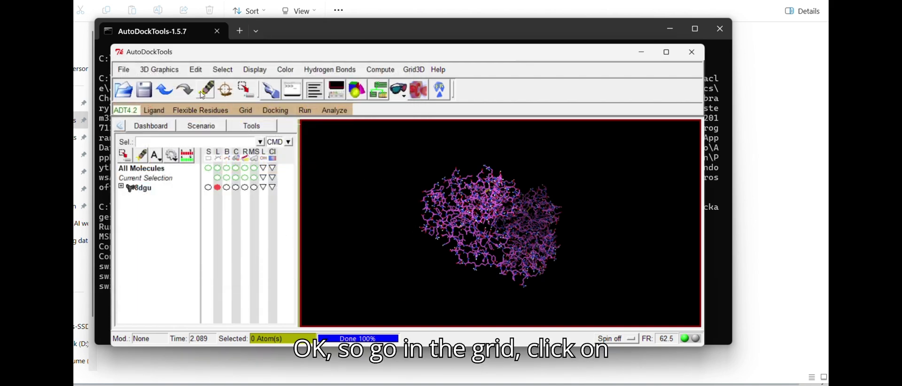
click(246, 111)
mouse_move(302, 147)
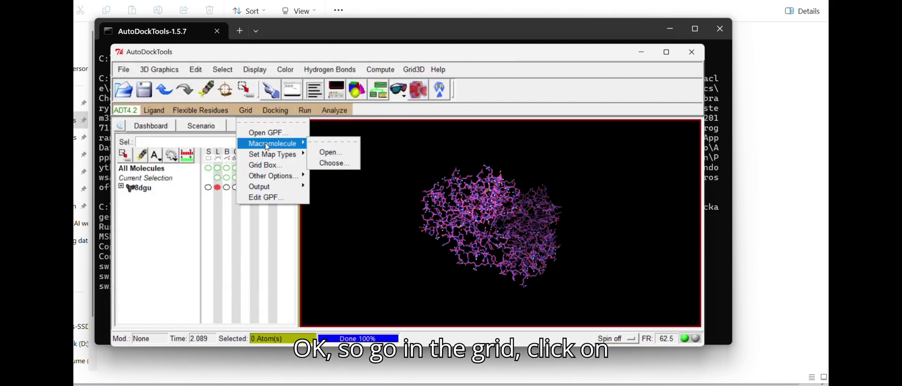
click(334, 163)
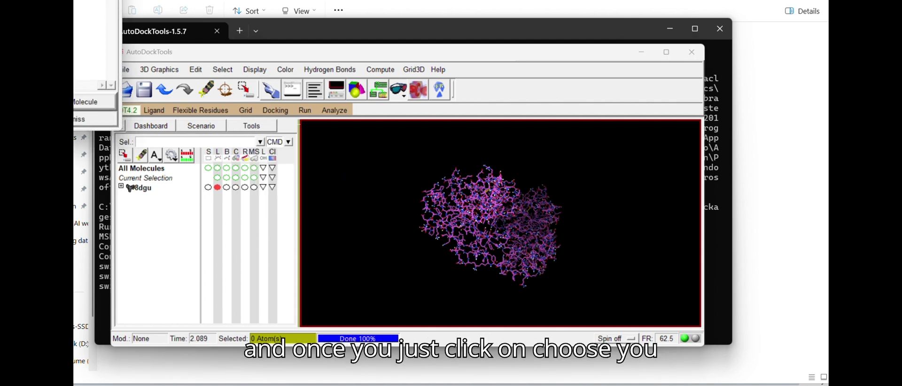
click(173, 137)
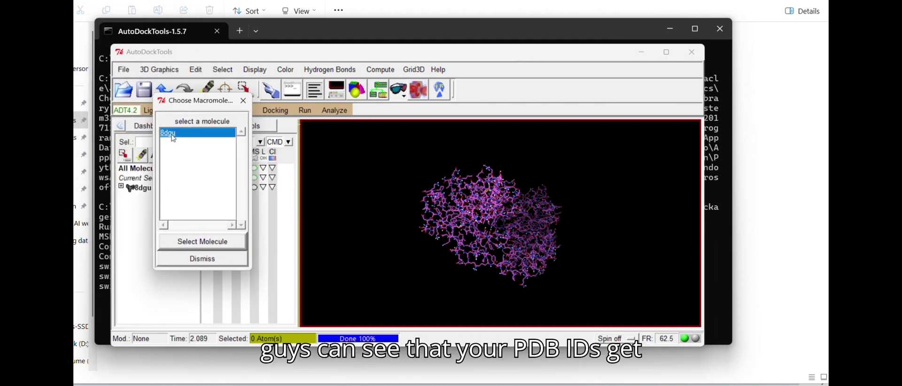
click(225, 244)
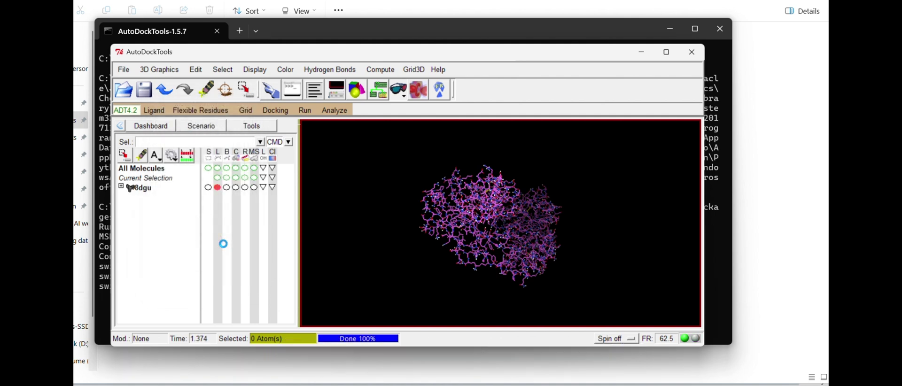
Step: Acknowledge the warning and save the macromolecule as 8dgu.pdbqt in Downloads
click(467, 211)
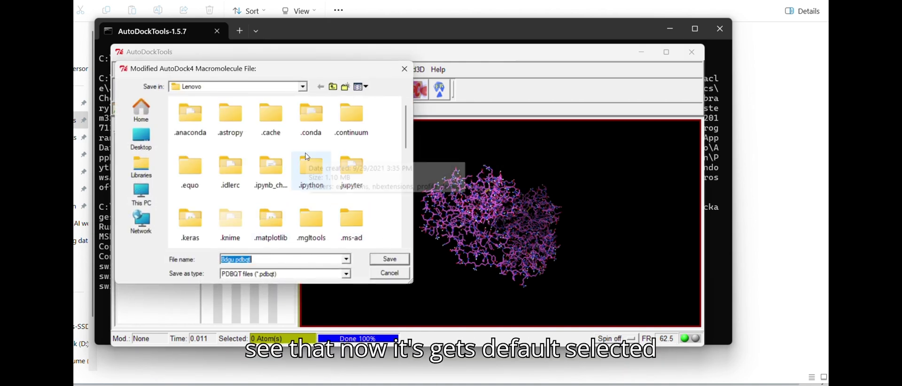
click(303, 88)
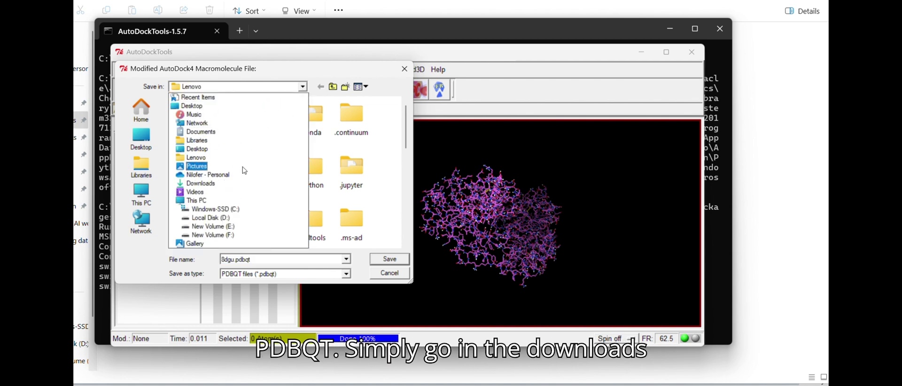
click(226, 184)
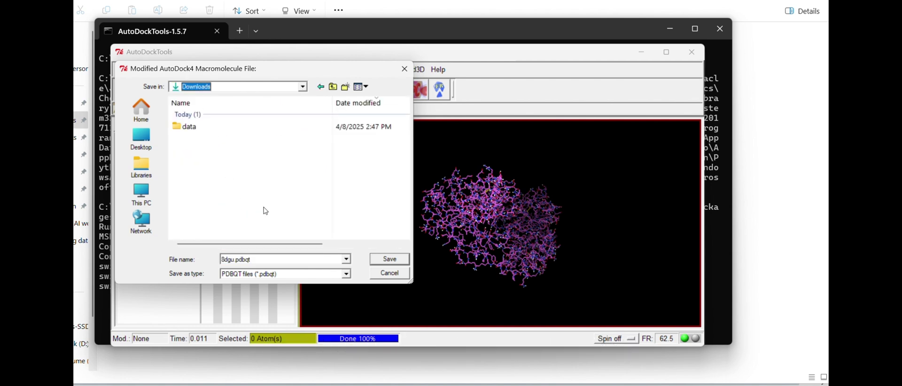
click(384, 261)
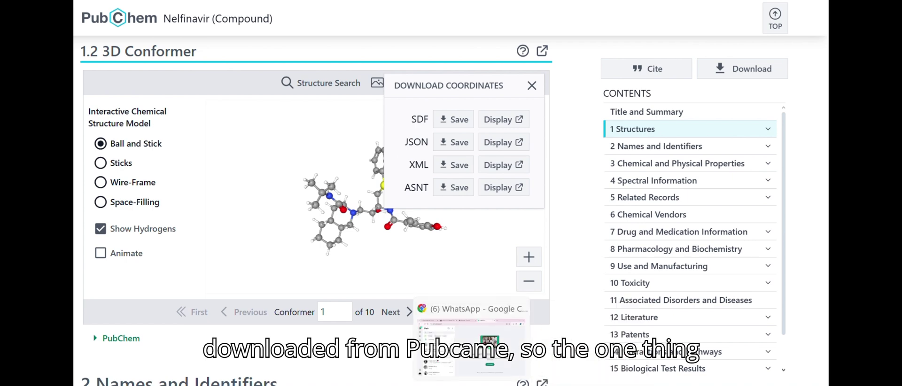
Step: Launch PyMOL from the Start menu's recent apps and dismiss the activation prompt
key(super)
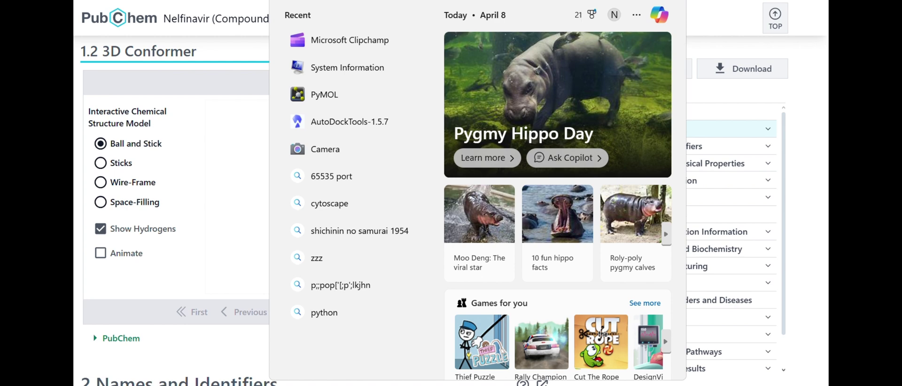
click(359, 102)
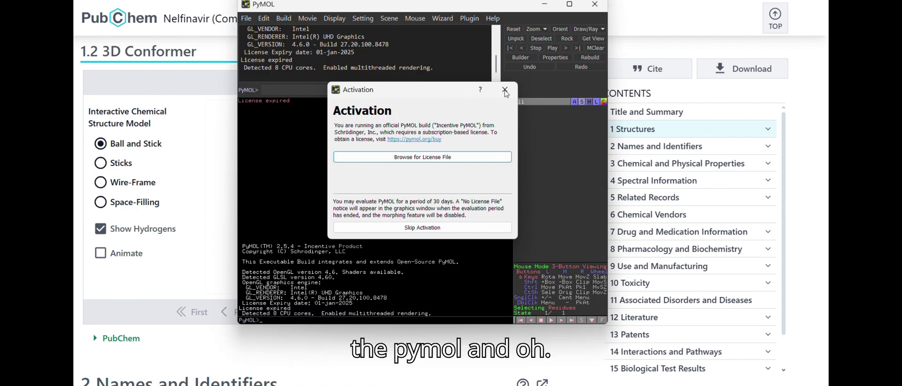
click(505, 90)
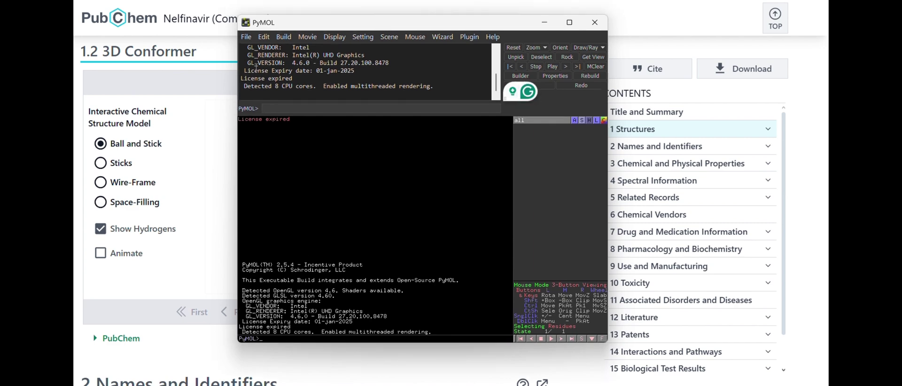
Step: Open the nelfinavir Conformer3D SDF file from Downloads in PyMOL and rotate to inspect it
click(242, 40)
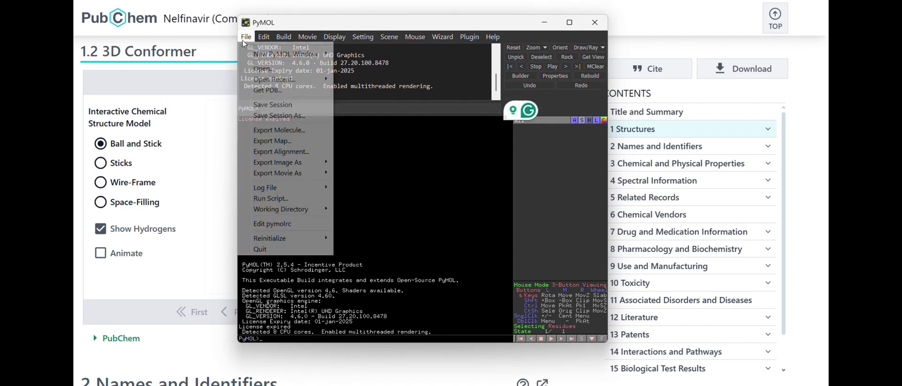
click(262, 70)
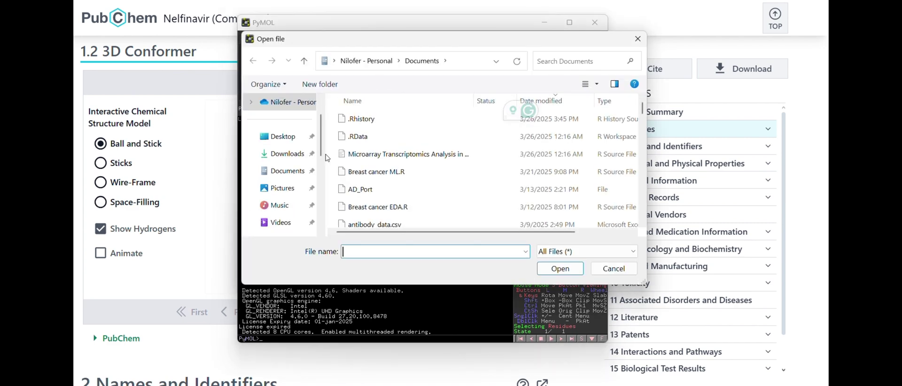
click(296, 153)
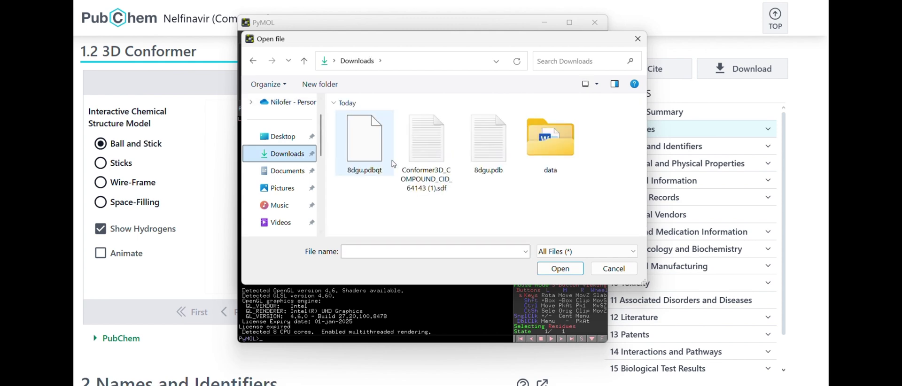
click(428, 146)
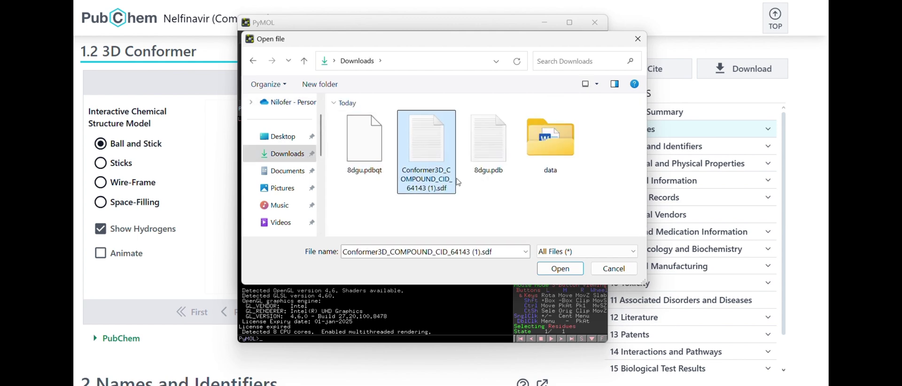
click(552, 270)
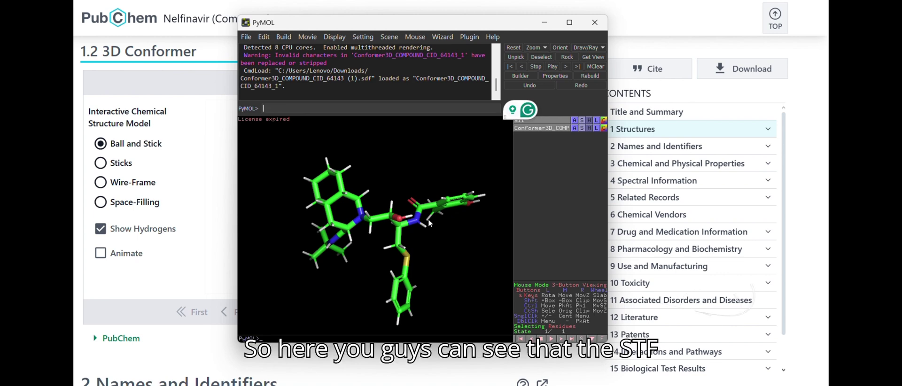
drag(380, 247, 357, 155)
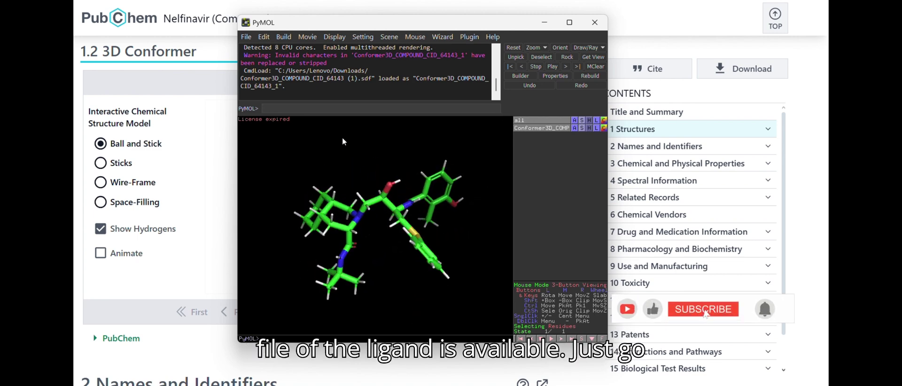
Step: Export the nelfinavir molecule as ligand.pdb in PDB format, writing CONECT records for all bonds
click(246, 37)
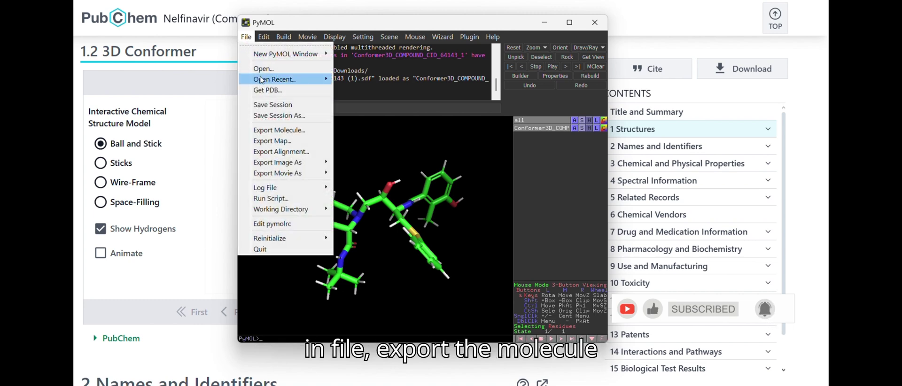
click(279, 130)
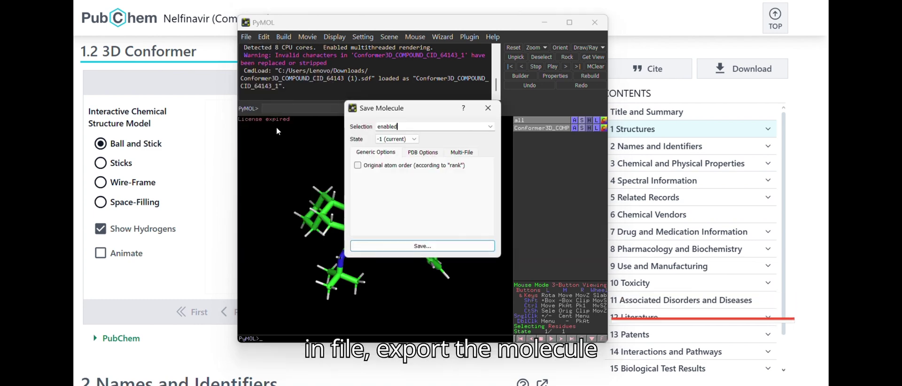
click(422, 152)
click(382, 178)
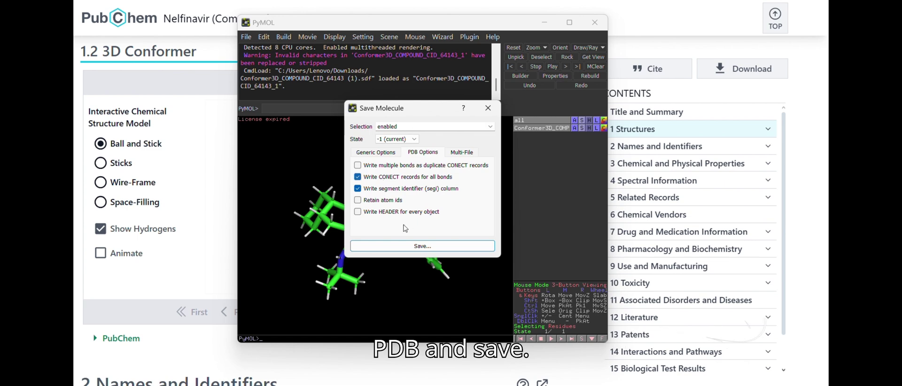
click(400, 246)
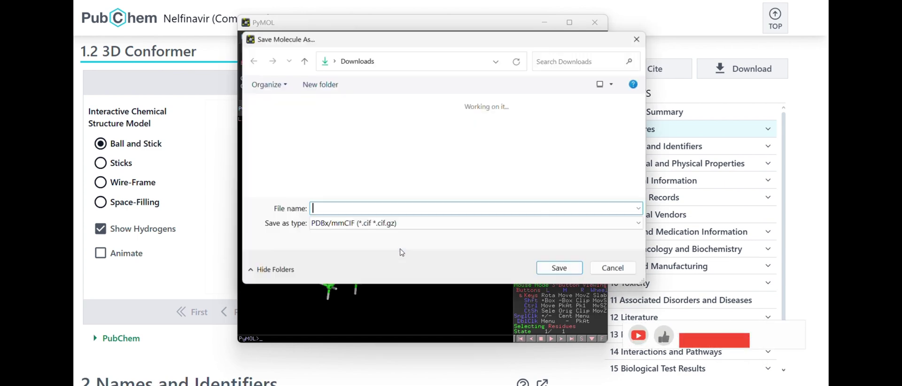
click(374, 224)
click(364, 246)
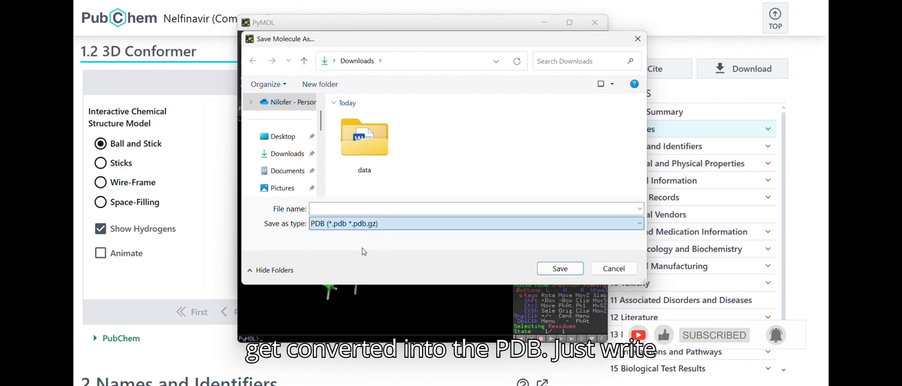
text(ligand)
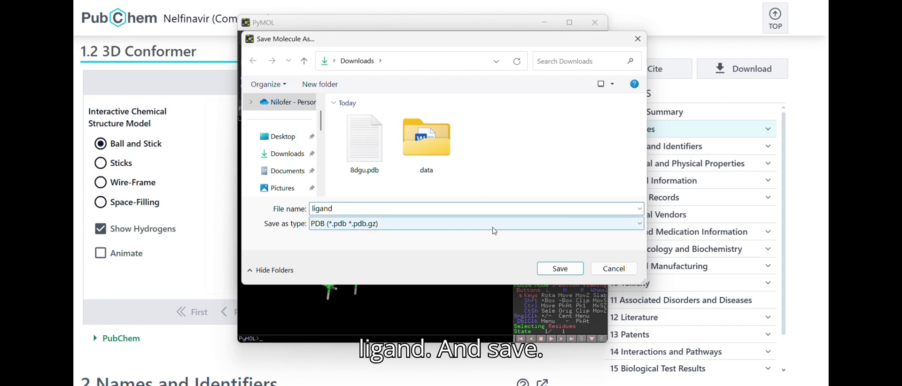
click(577, 269)
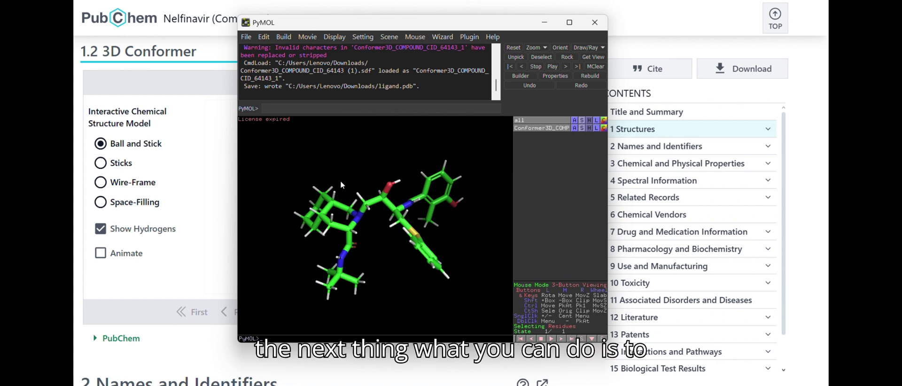
click(245, 37)
Step: Open ligand.pdb from Downloads in PyMOL
click(267, 74)
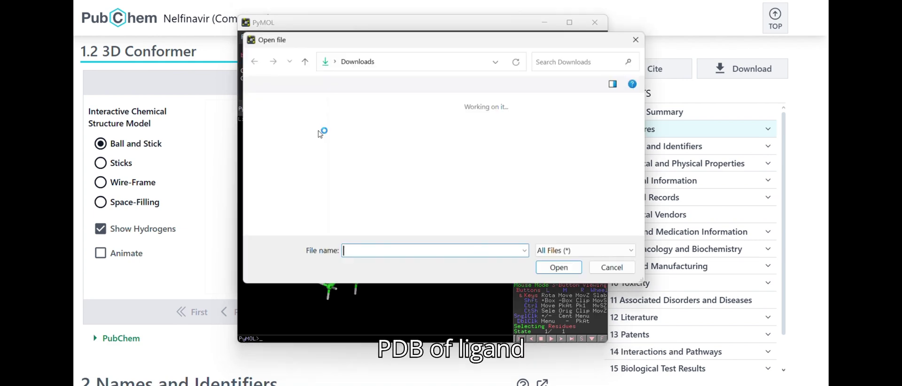
click(373, 157)
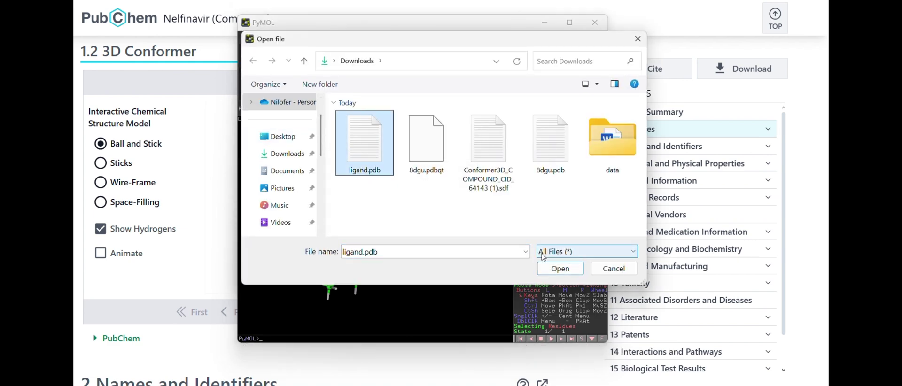
click(562, 271)
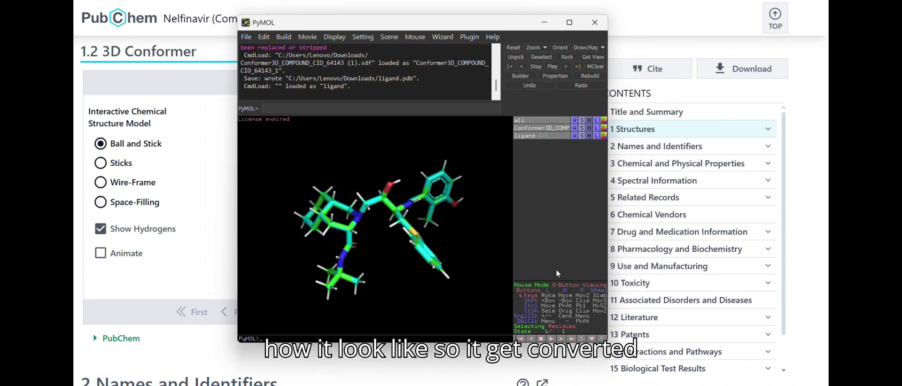
Step: Hide the original SDF conformer, show the ligand object and rotate it to check the structure
click(547, 137)
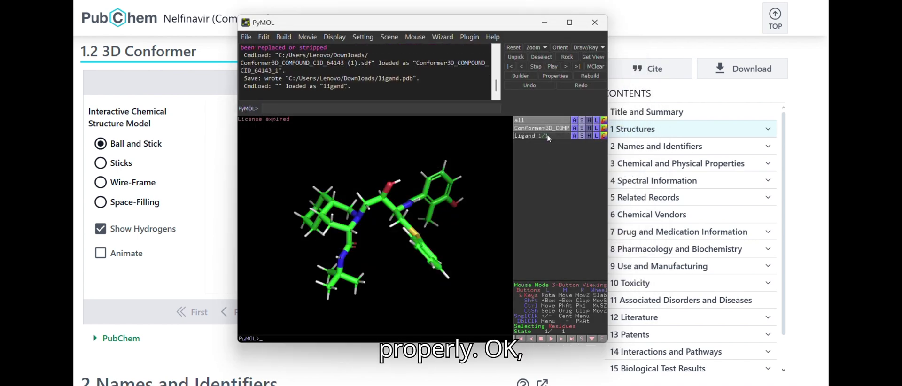
click(546, 130)
click(544, 136)
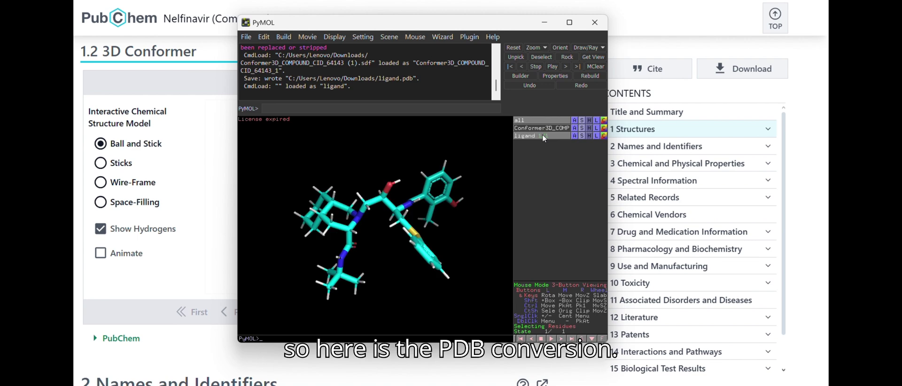
drag(397, 187, 394, 215)
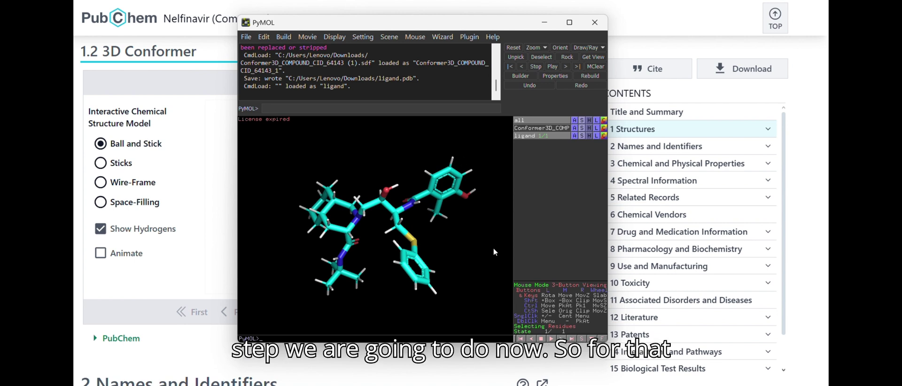
mouse_move(578, 384)
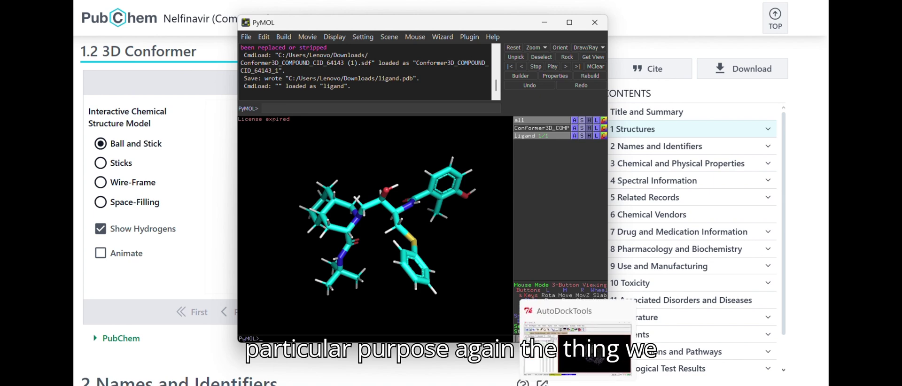
click(602, 358)
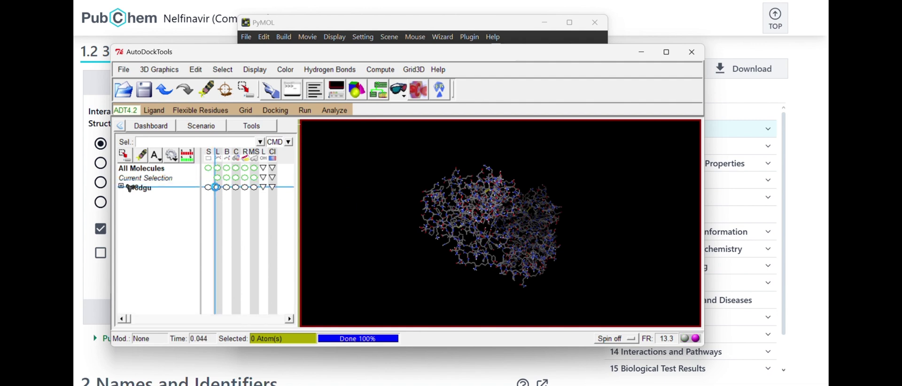
Step: Hide the 8dgu protein and browse to Downloads to open a ligand file
click(217, 187)
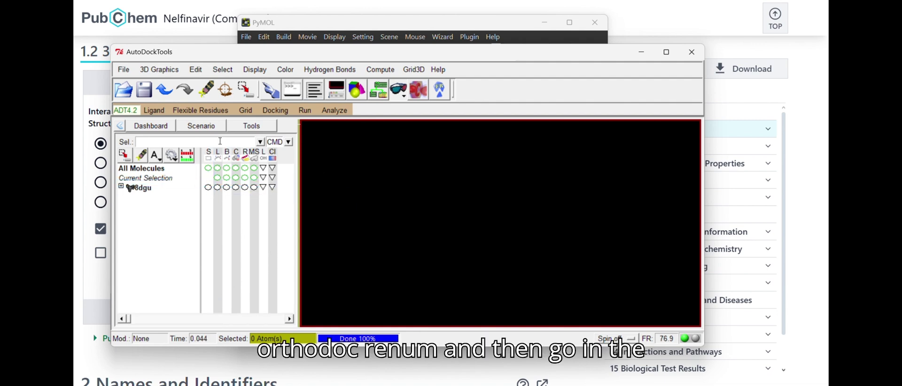
click(154, 110)
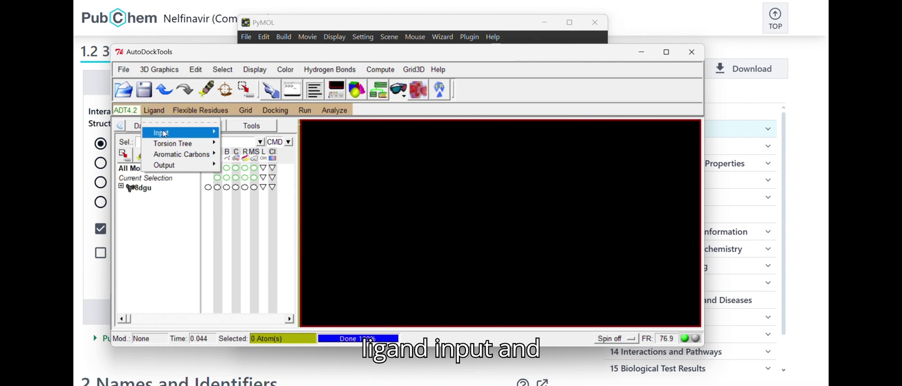
mouse_move(164, 134)
click(239, 141)
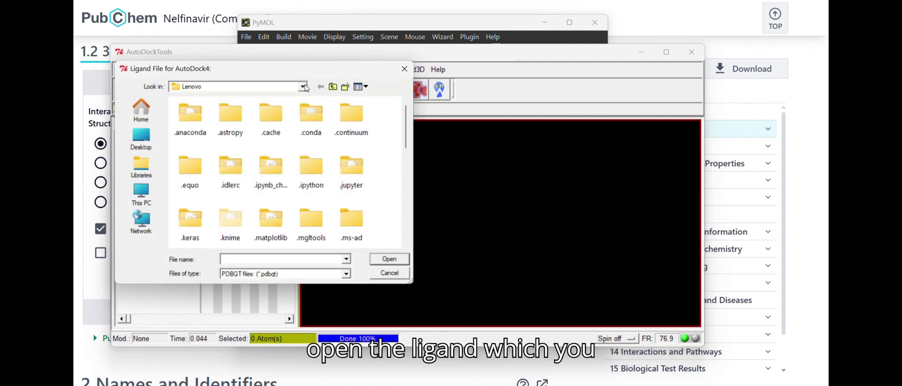
click(303, 86)
click(221, 189)
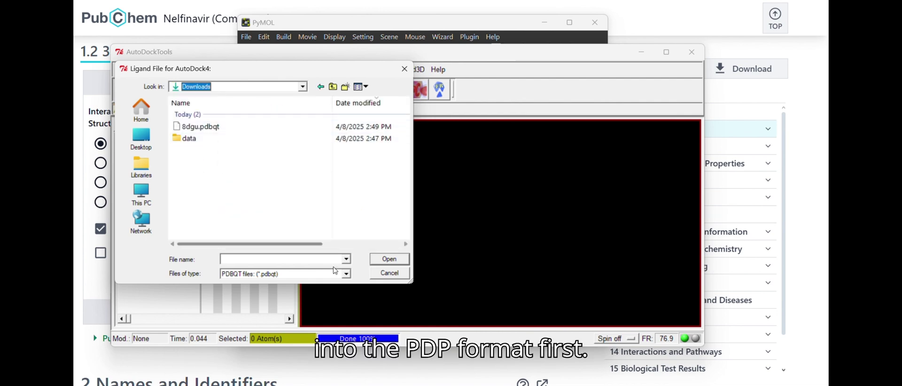
Step: Load ligand.pdb as the ligand, with Gasteiger charges, 14 rotatable bonds and TORSDOF 12
click(346, 273)
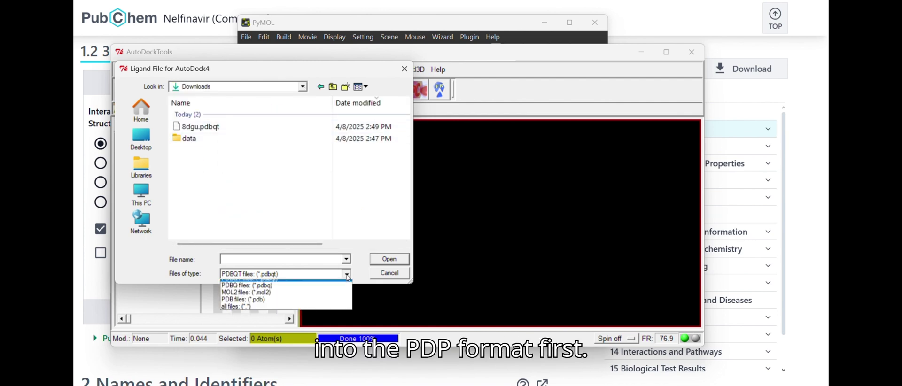
click(326, 307)
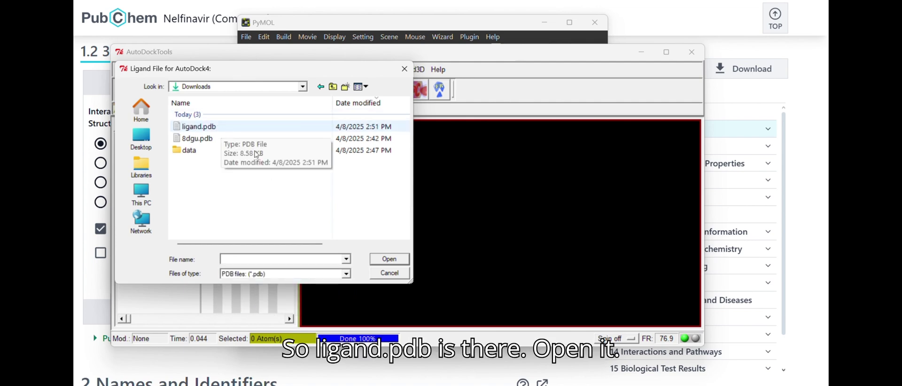
key(Down)
click(383, 258)
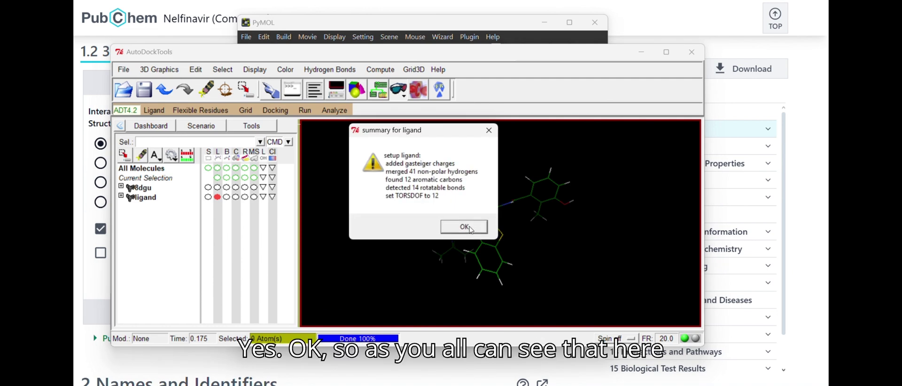
click(469, 226)
drag(469, 215, 512, 242)
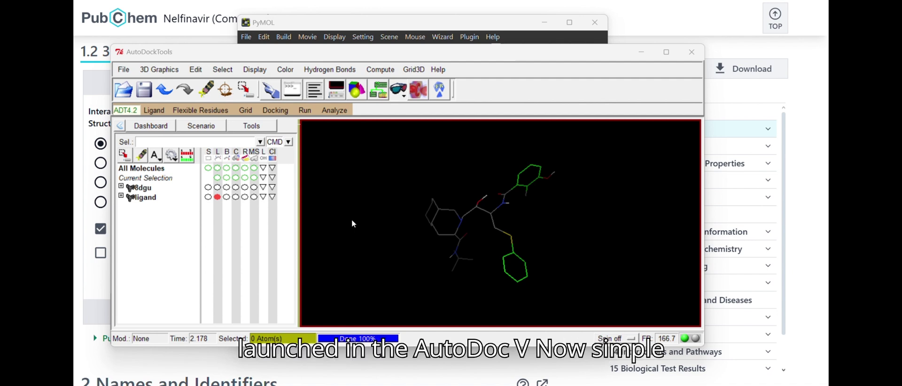
click(156, 113)
Step: Save the ligand as ligand.pdbqt in Downloads and switch back to PyMOL
click(155, 111)
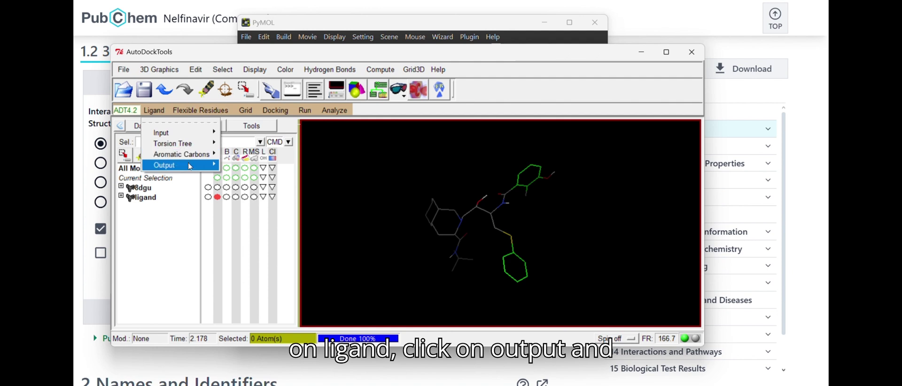
mouse_move(190, 168)
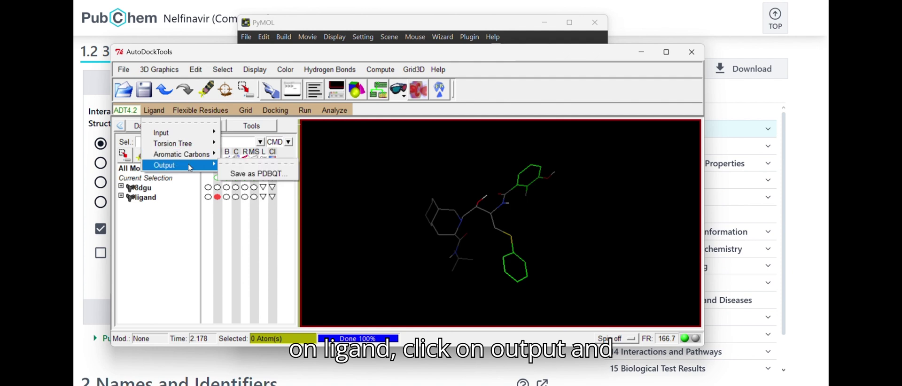
click(254, 174)
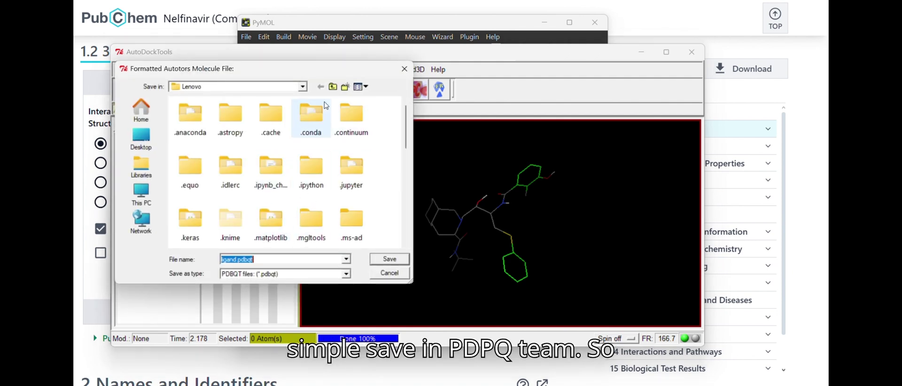
click(301, 86)
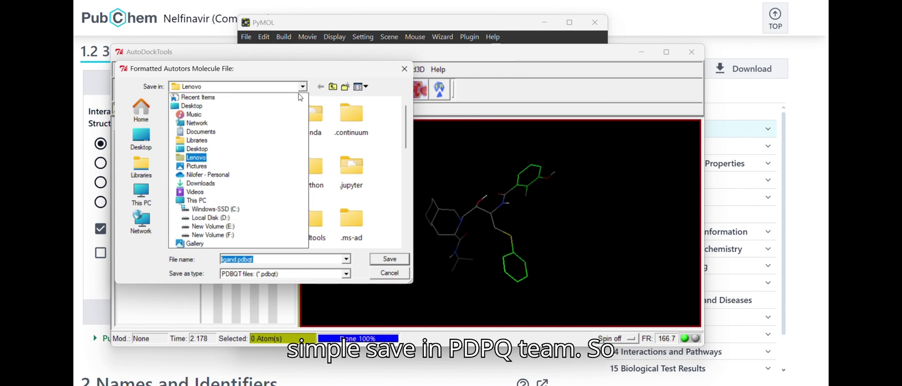
click(227, 183)
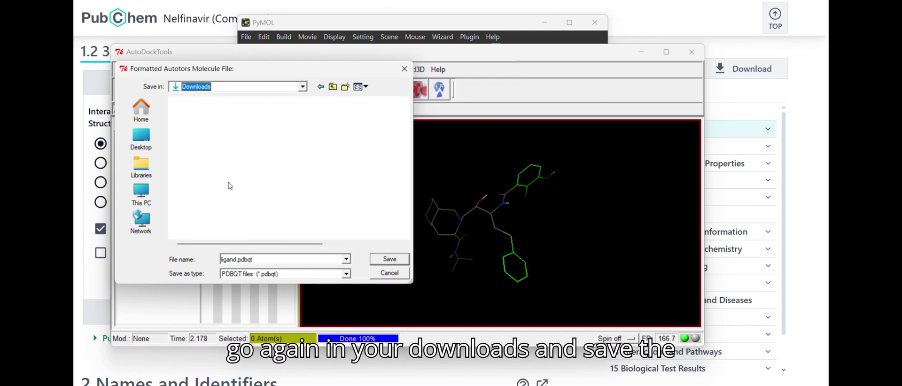
click(390, 259)
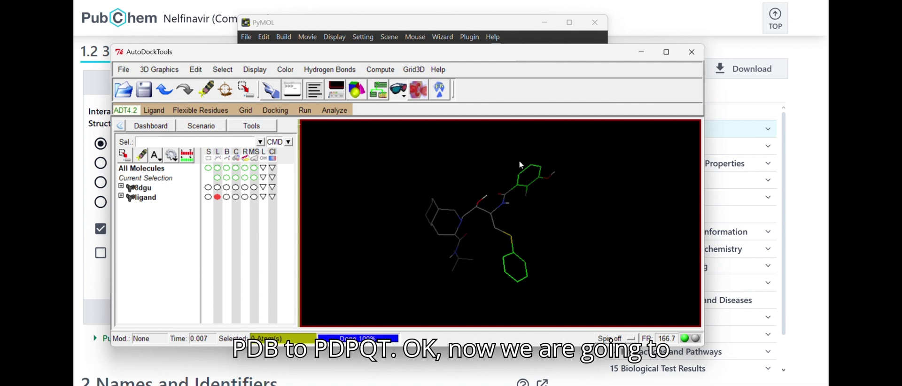
key(alt+Tab)
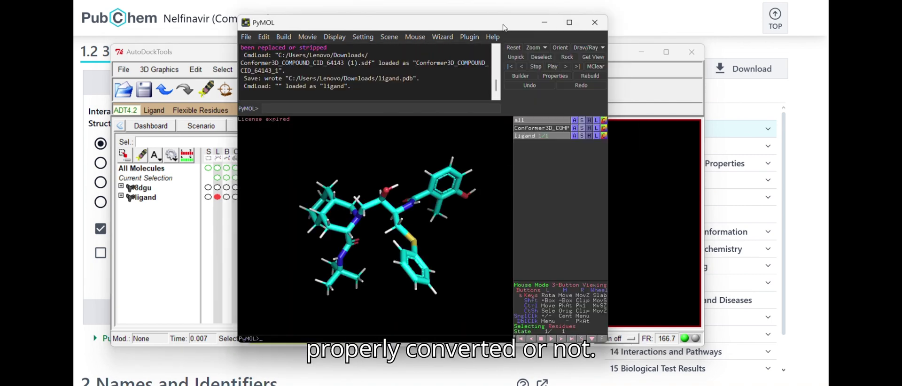
Step: Hide the old ligand object and load ligand.pdbqt from Downloads as green sticks
drag(505, 26, 496, 31)
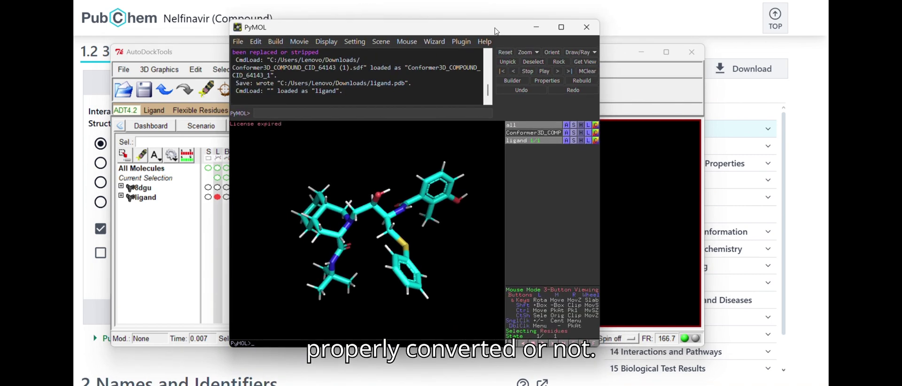
click(517, 141)
click(240, 47)
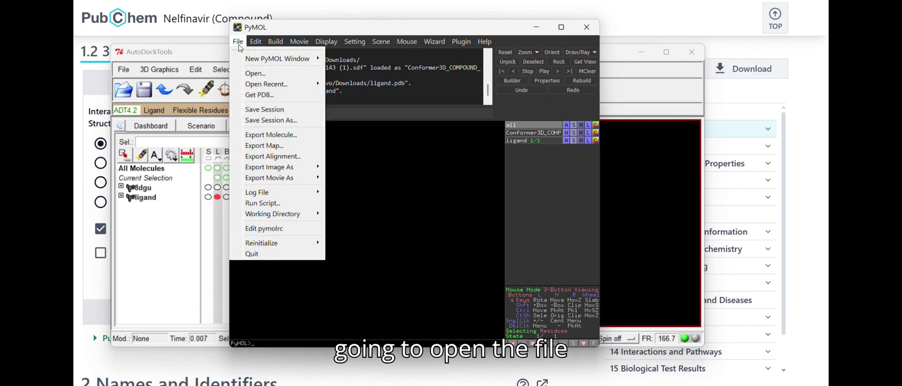
click(255, 79)
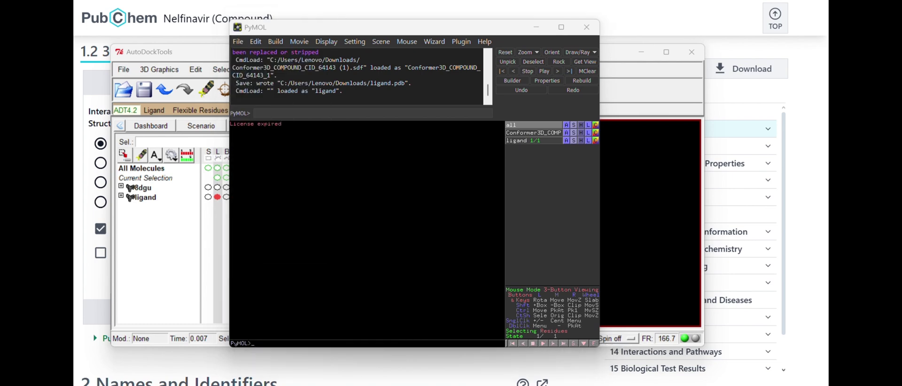
click(365, 168)
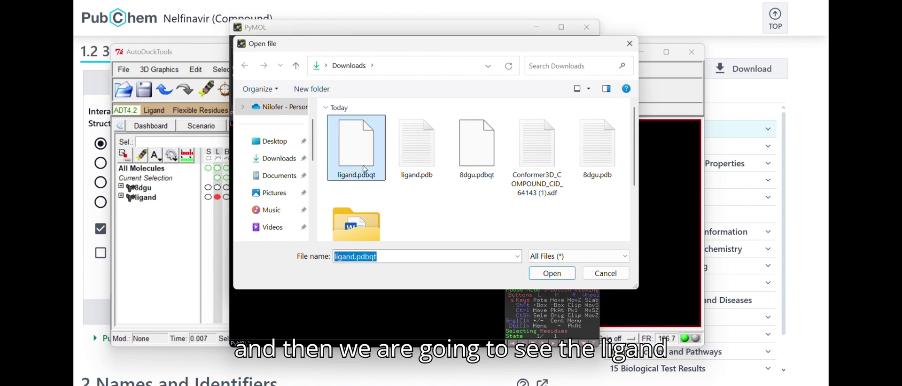
click(565, 273)
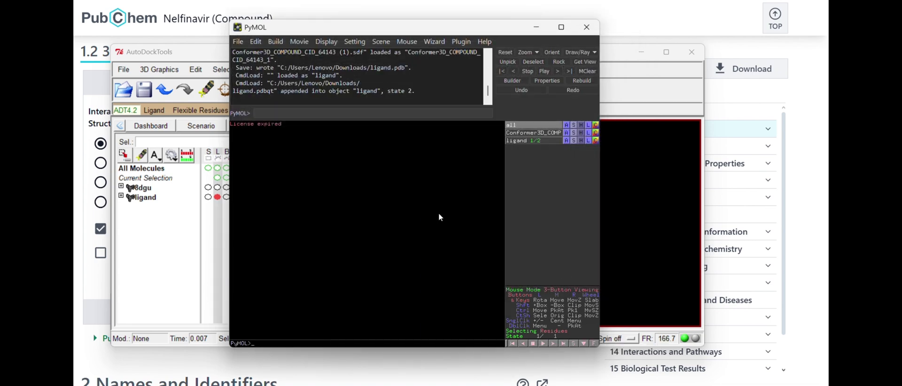
click(235, 42)
click(251, 77)
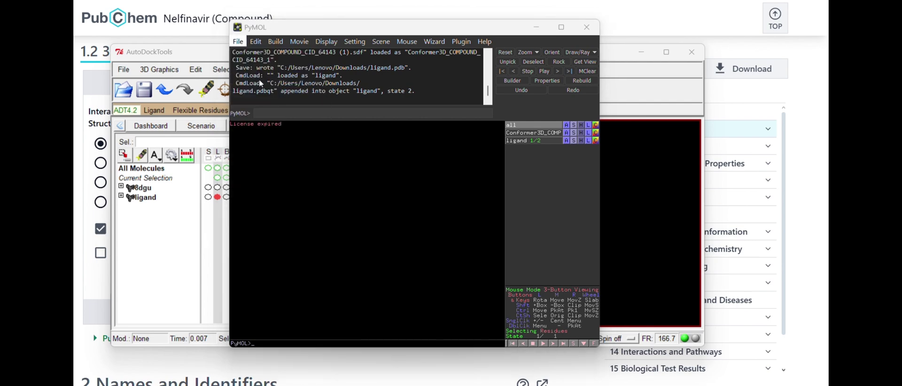
click(356, 146)
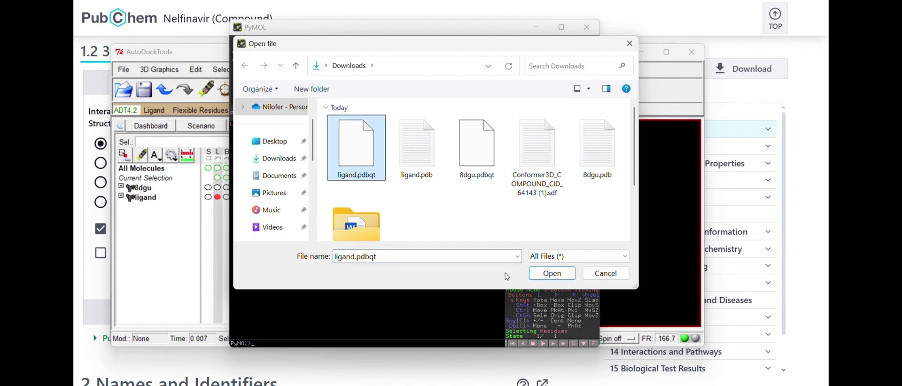
click(554, 276)
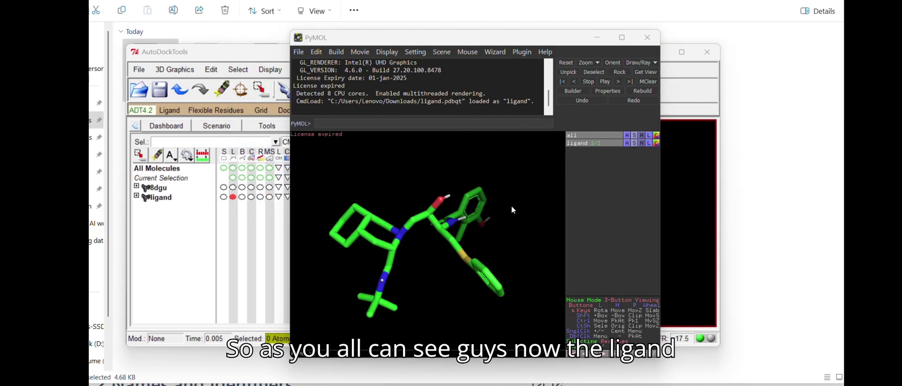
drag(520, 257, 496, 224)
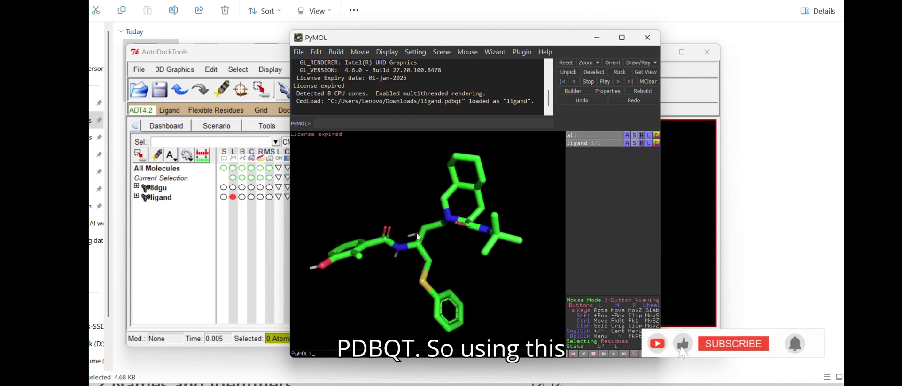
drag(436, 199, 460, 254)
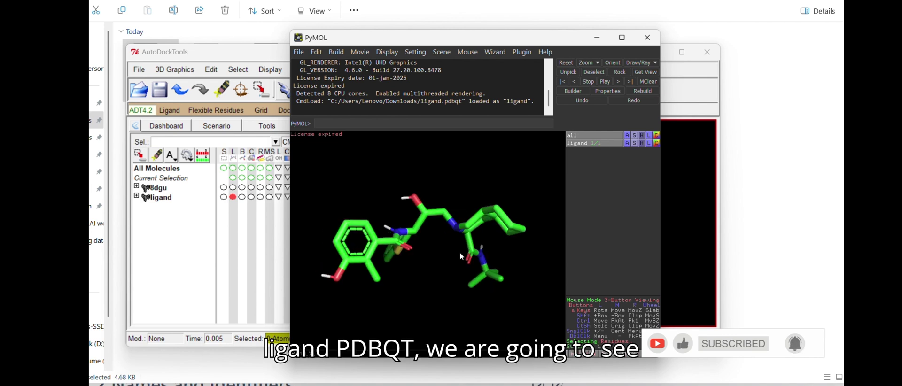